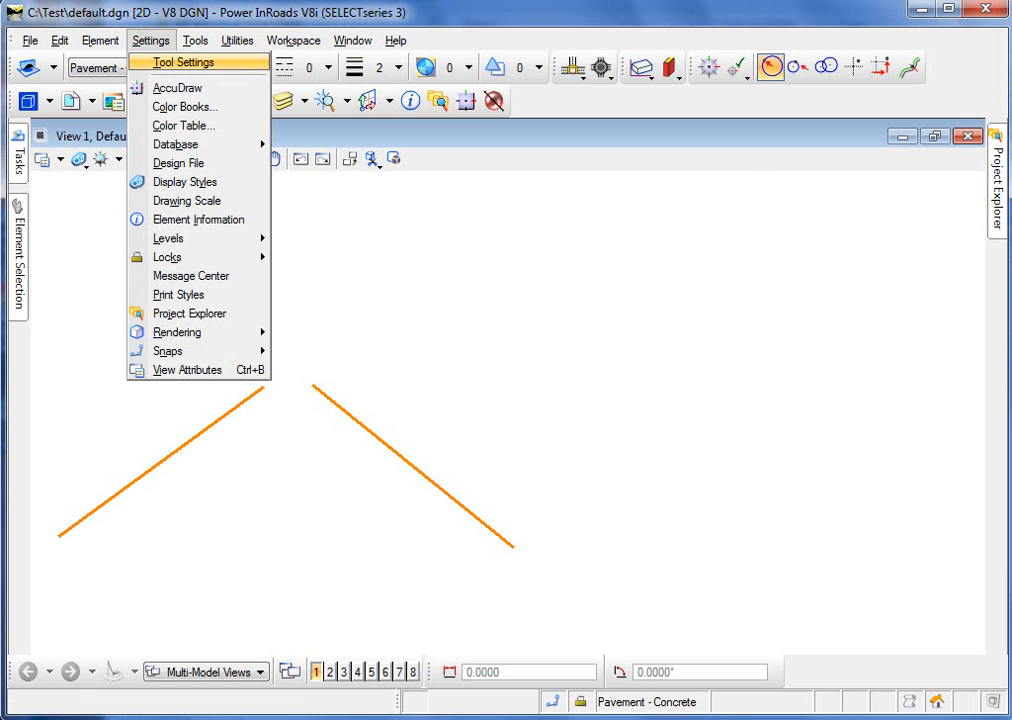
- Set Export To Native to Use Feature Setting in the design file's Civil Formatting settings
key(Down)
key(Down)
key(Down)
key(Down)
key(Down)
key(Return)
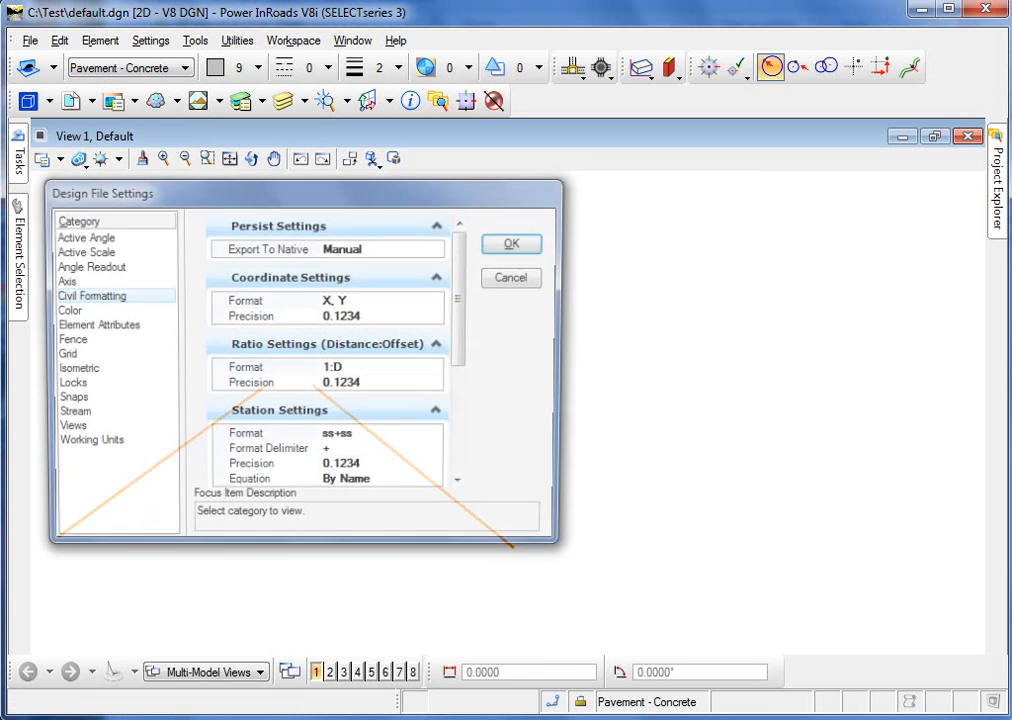
drag(482, 209, 407, 200)
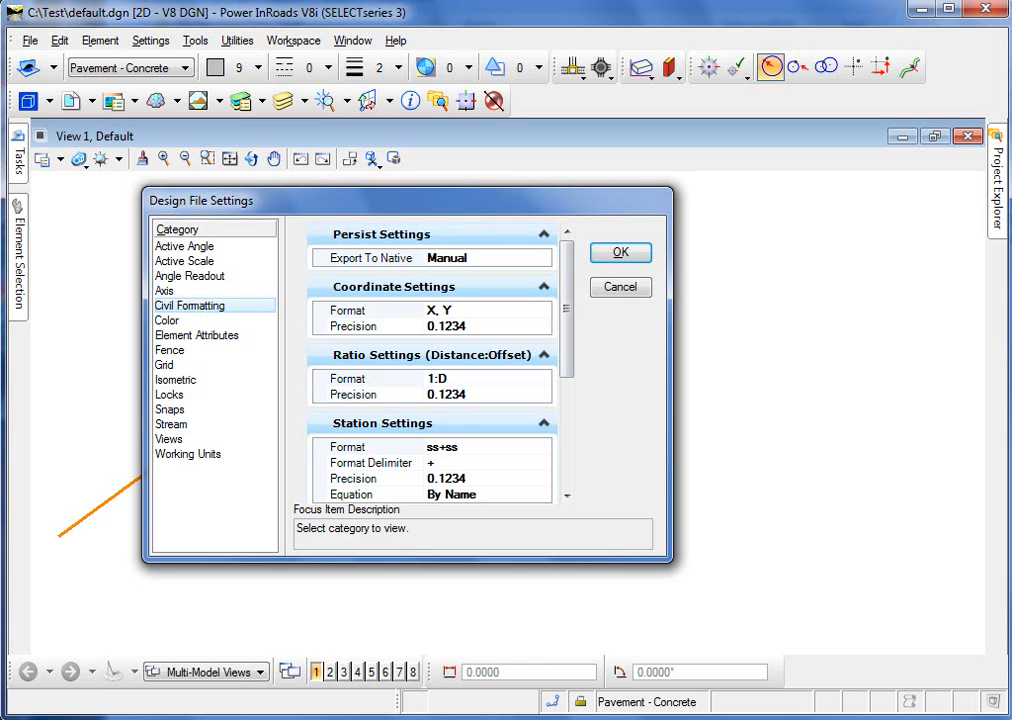
drag(407, 200, 333, 192)
click(394, 250)
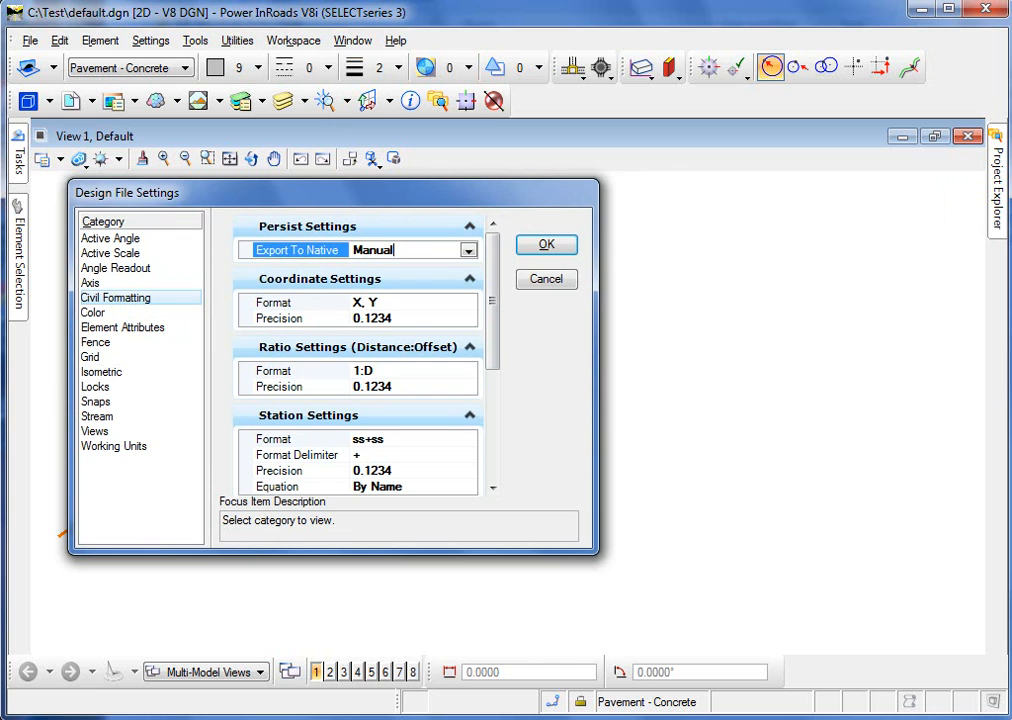
click(467, 250)
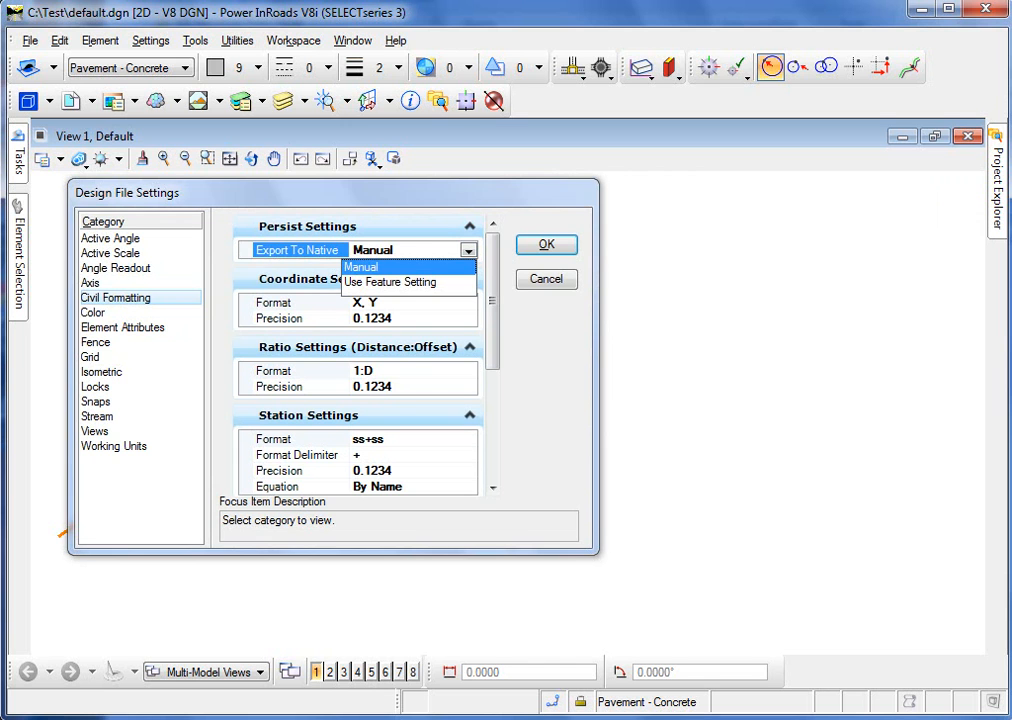
click(390, 282)
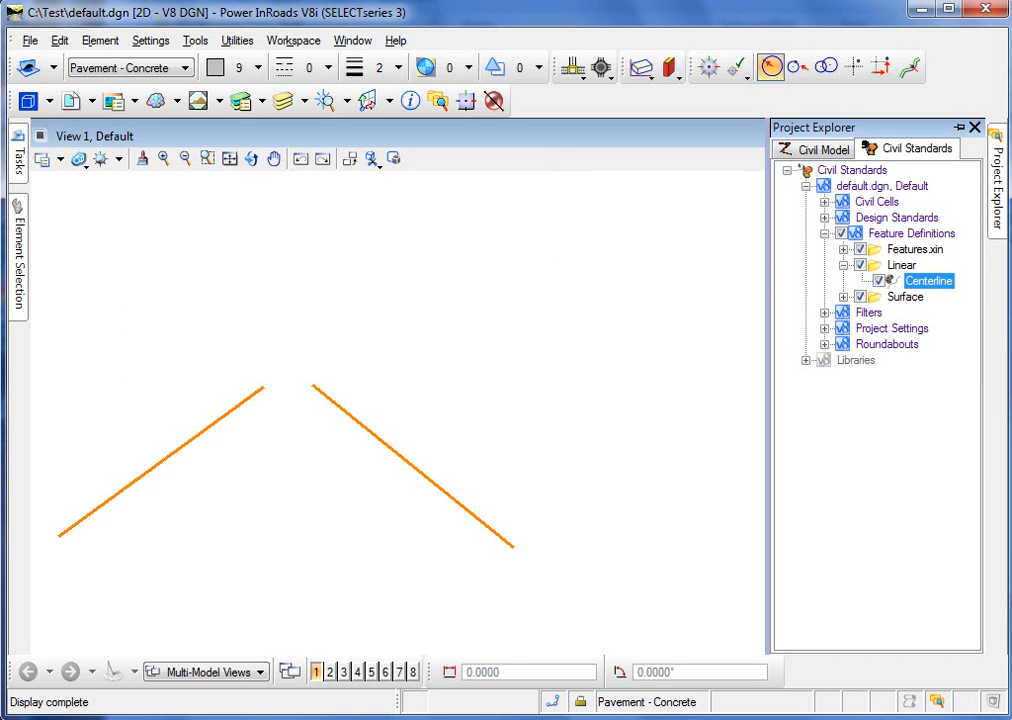
- Examine the plan and profile Auto Export settings in the properties of the Centerline linear feature definition
right_click(868, 279)
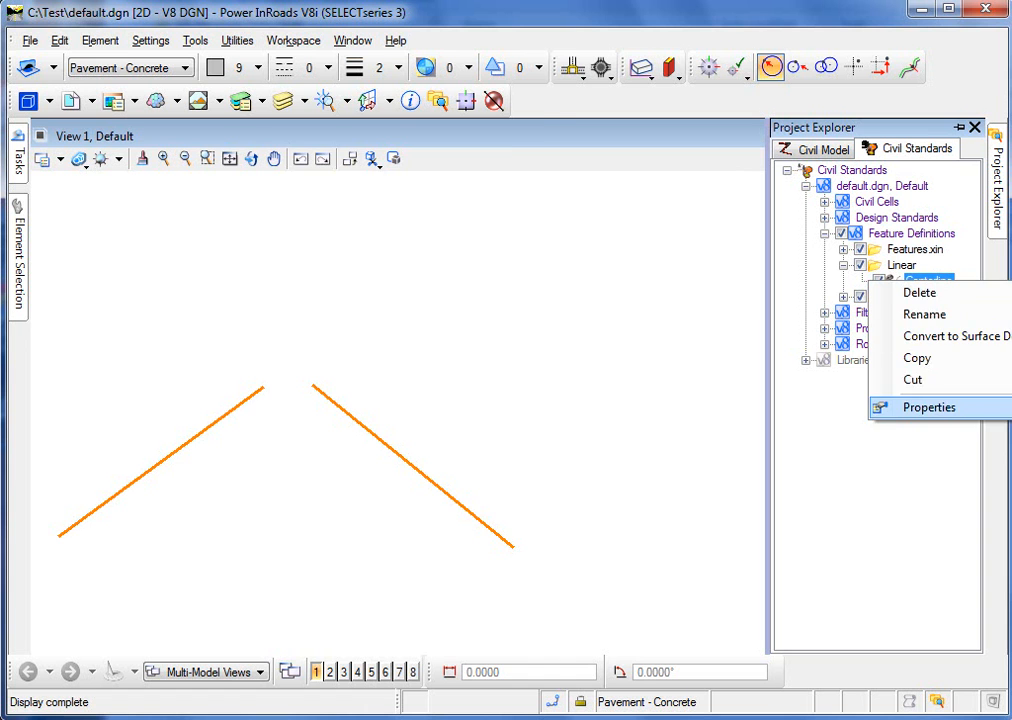
click(900, 407)
drag(385, 120, 449, 117)
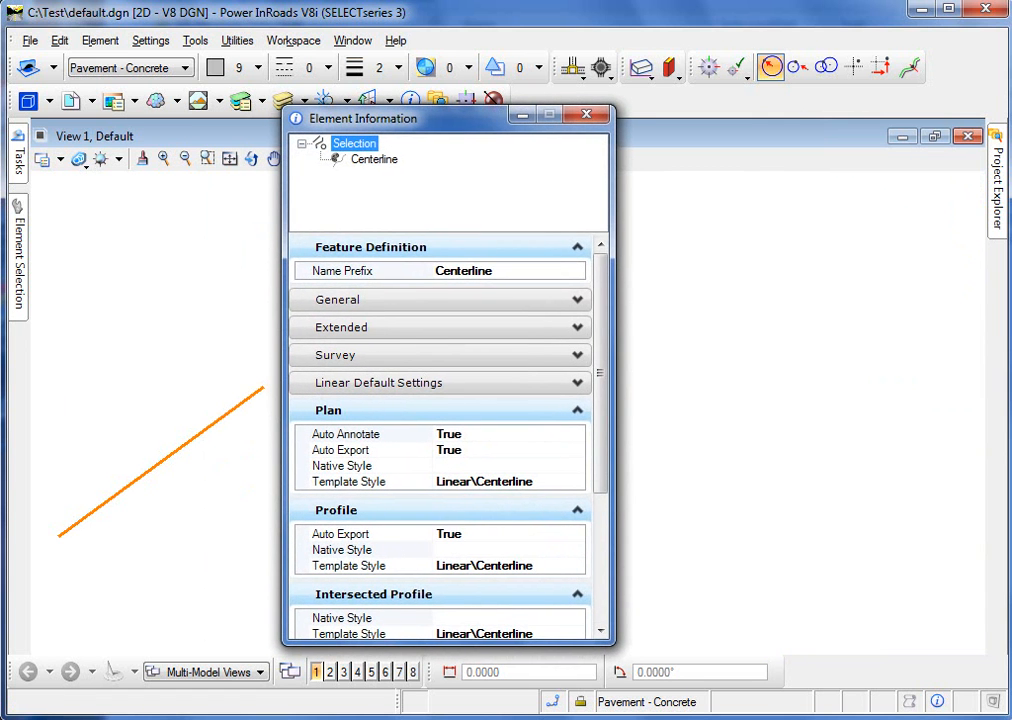
drag(600, 376, 600, 455)
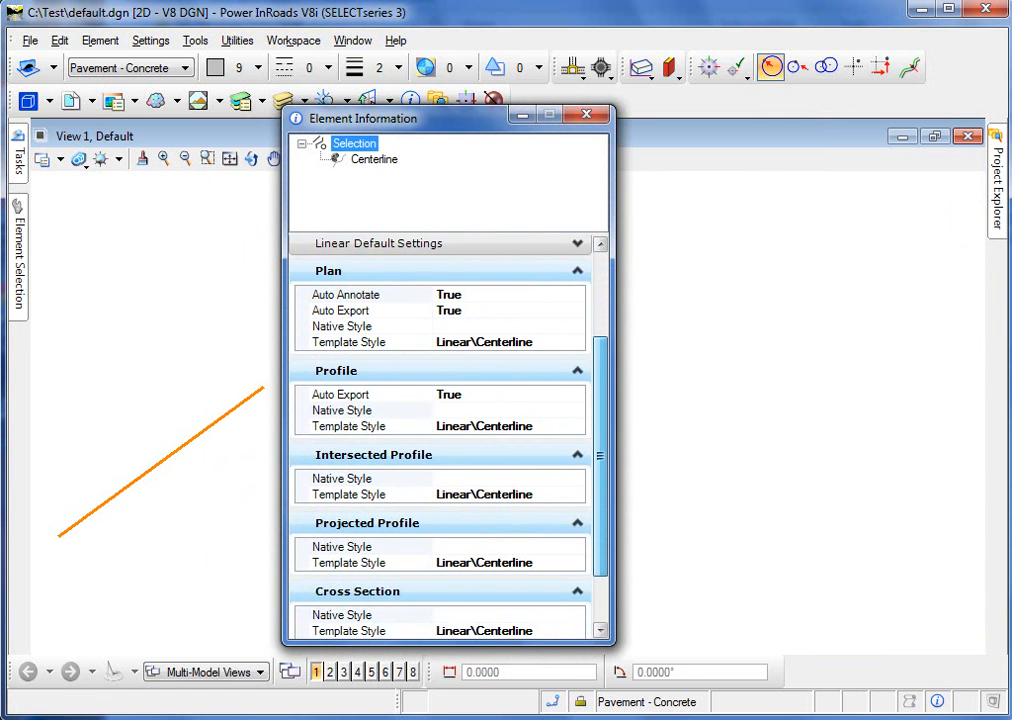
click(462, 310)
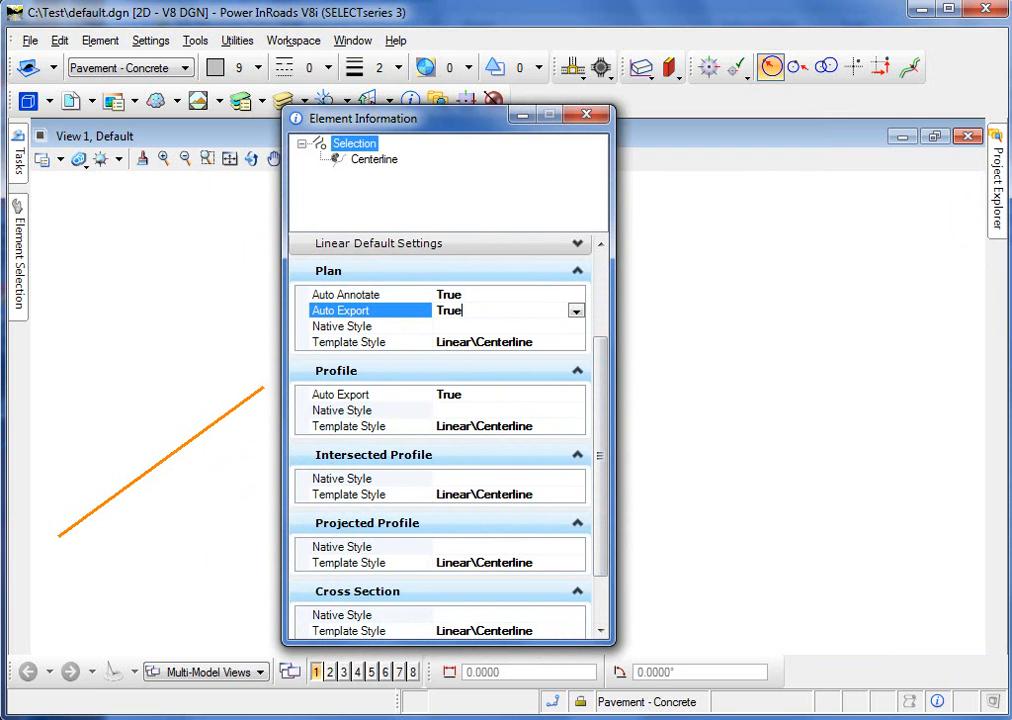
double_click(449, 310)
click(374, 159)
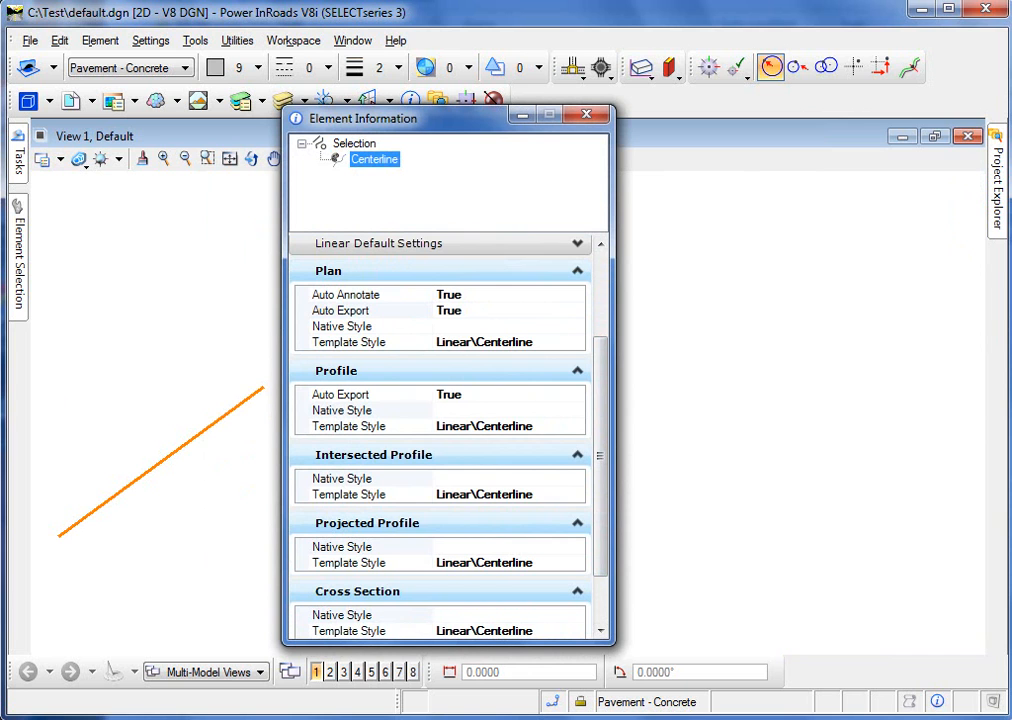
click(463, 310)
drag(463, 310, 436, 310)
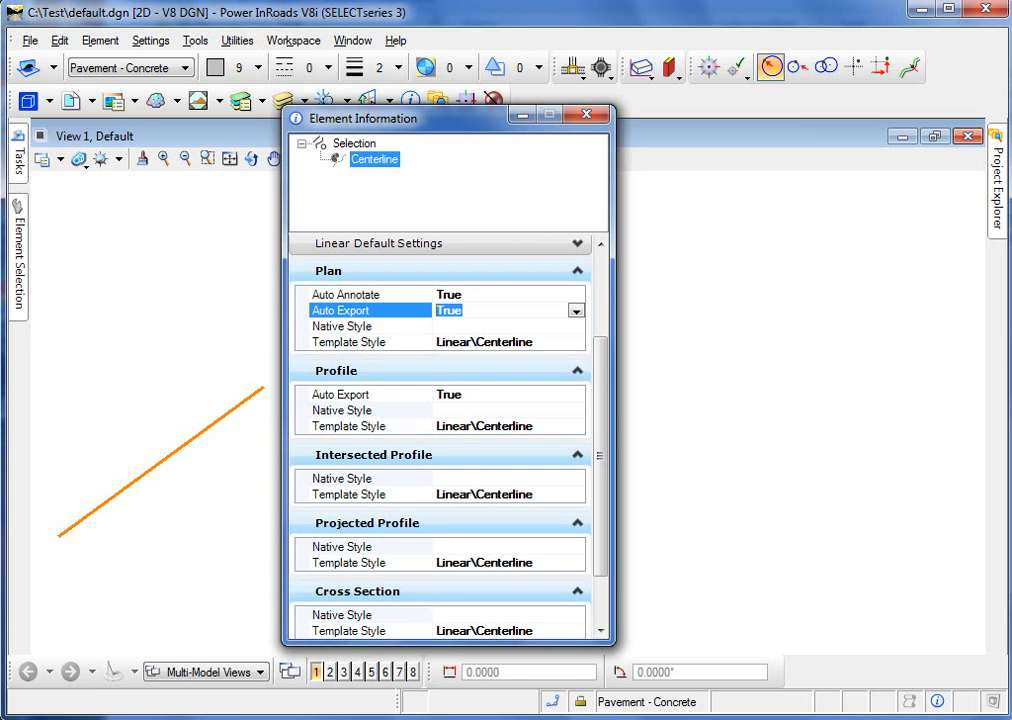
click(463, 394)
drag(463, 394, 436, 394)
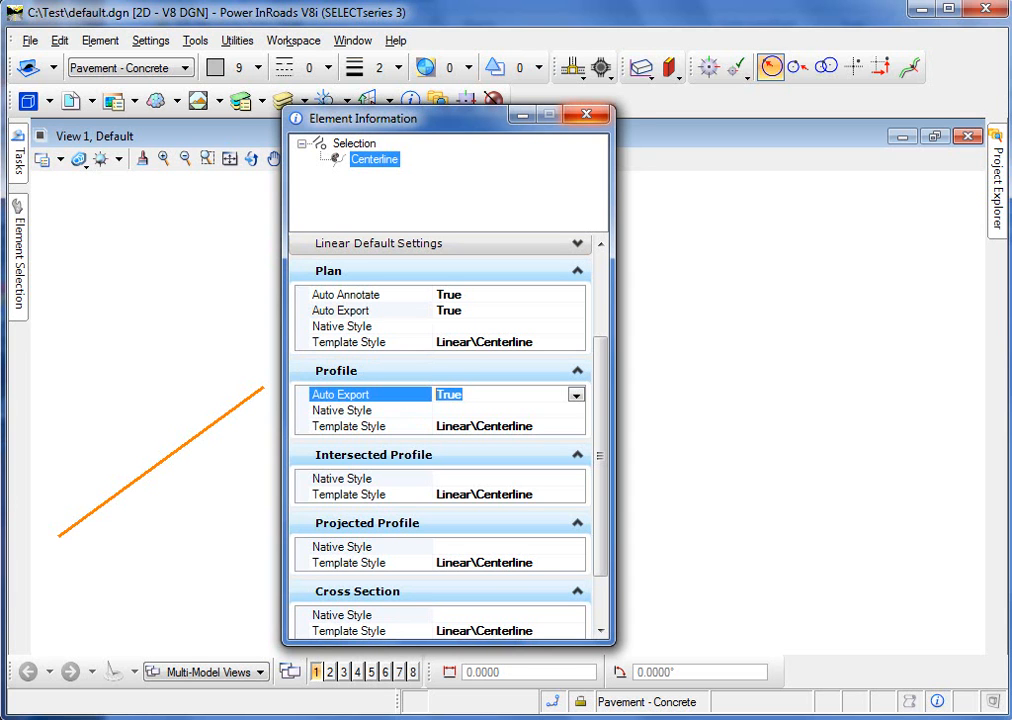
click(587, 114)
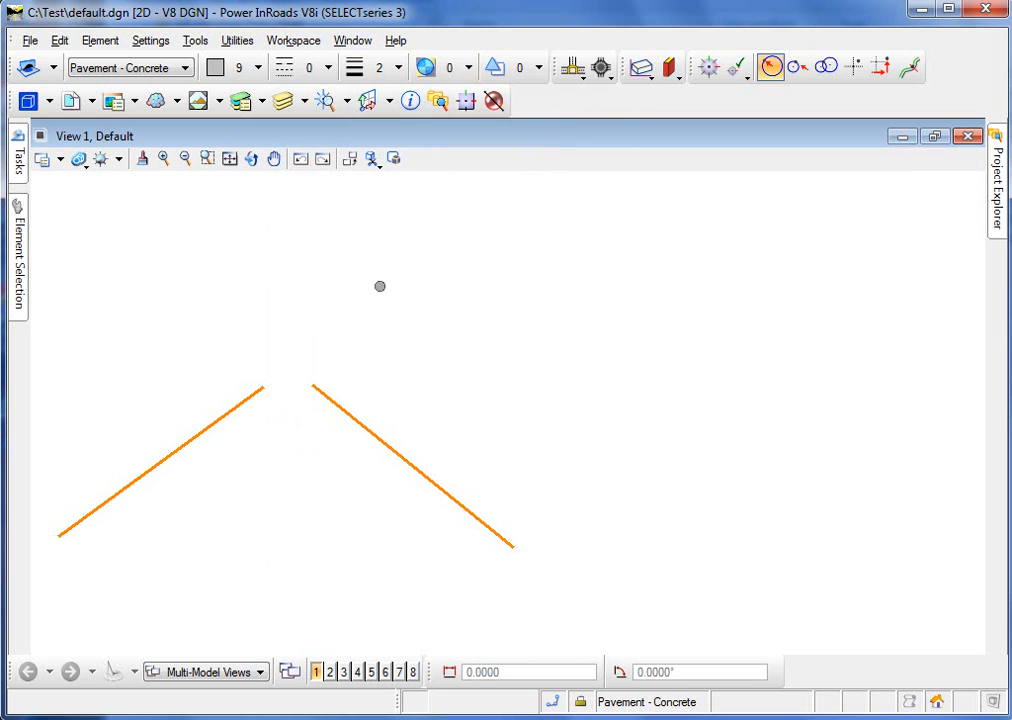
- Set Export To Native to Manual in the design file's Civil Formatting settings
click(150, 40)
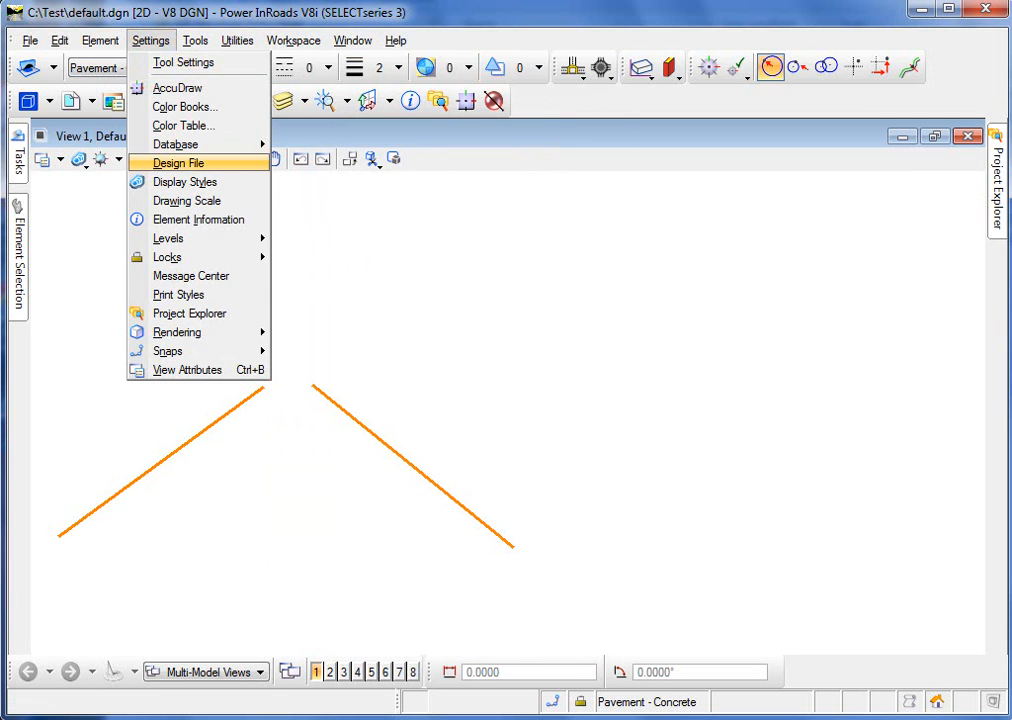
click(169, 228)
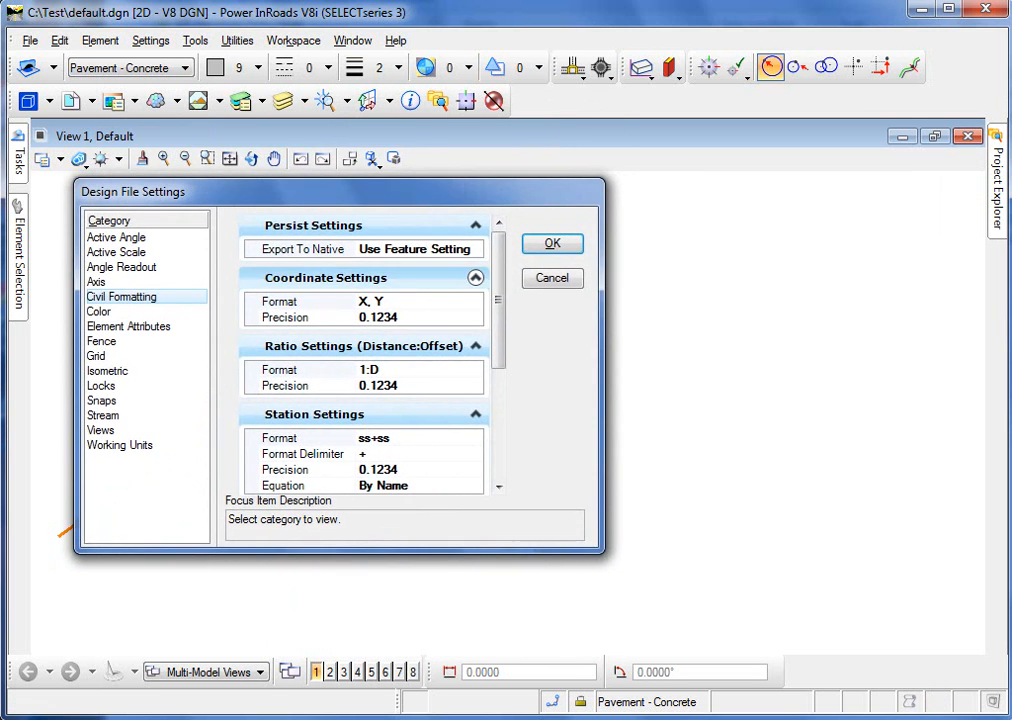
click(474, 250)
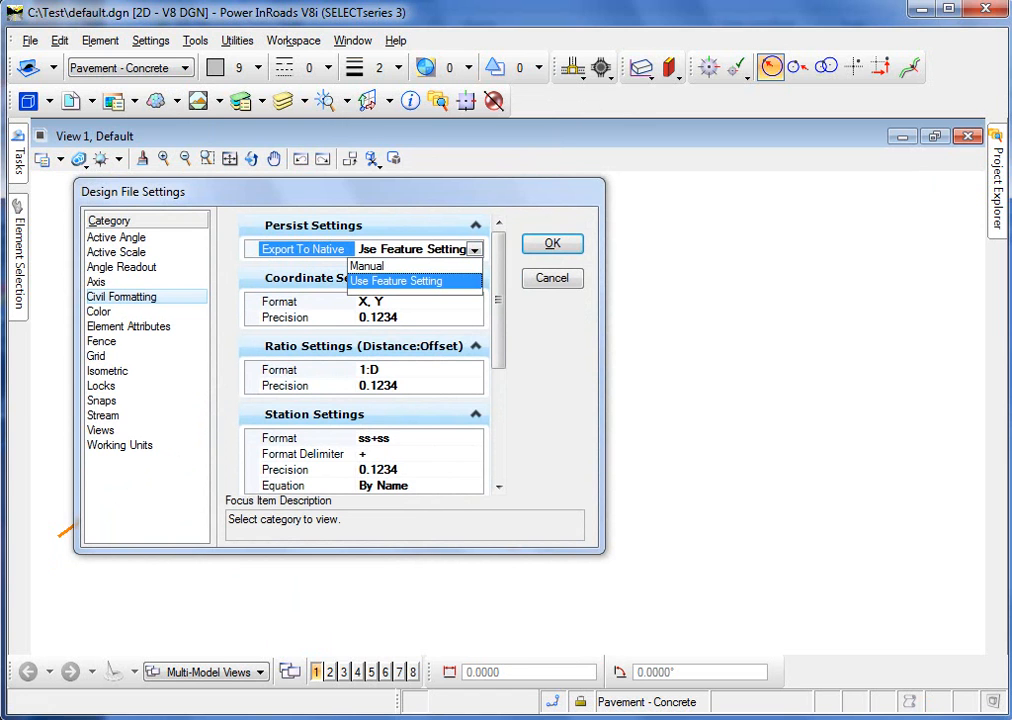
click(367, 266)
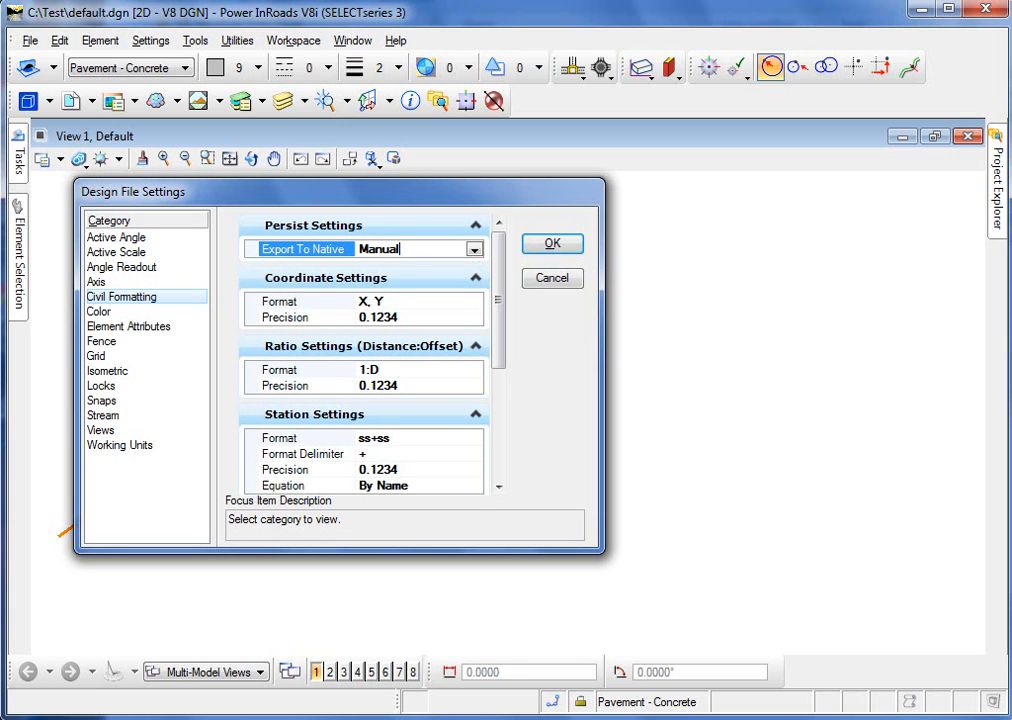
double_click(379, 249)
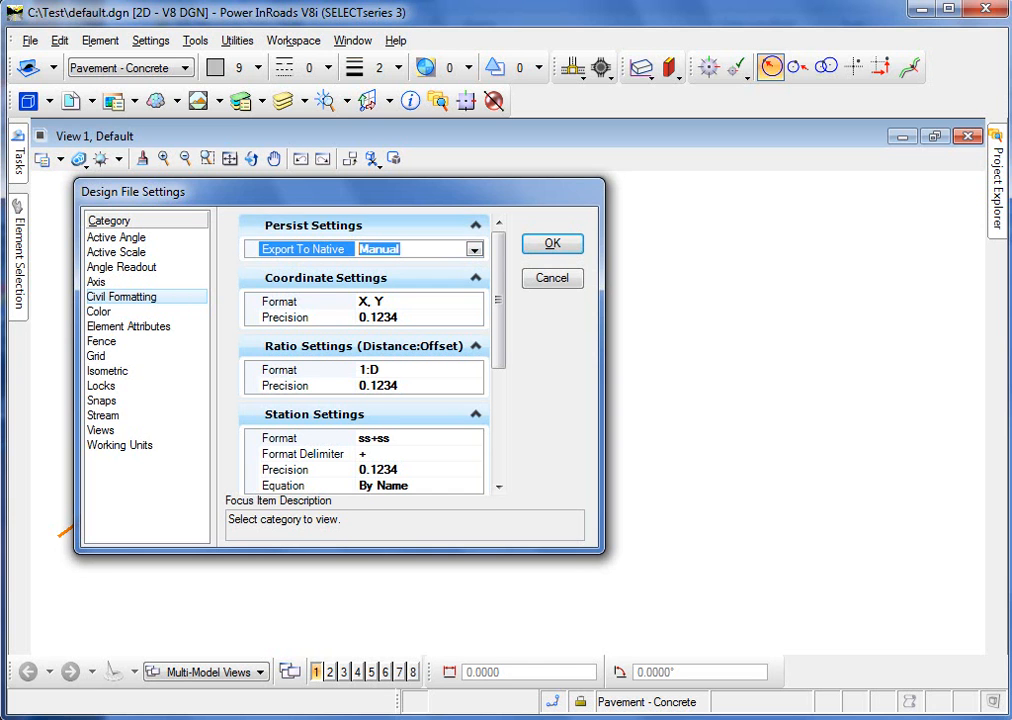
- Review the coordinate format options and collapse the Persist, Coordinate and Ratio settings groups
click(475, 225)
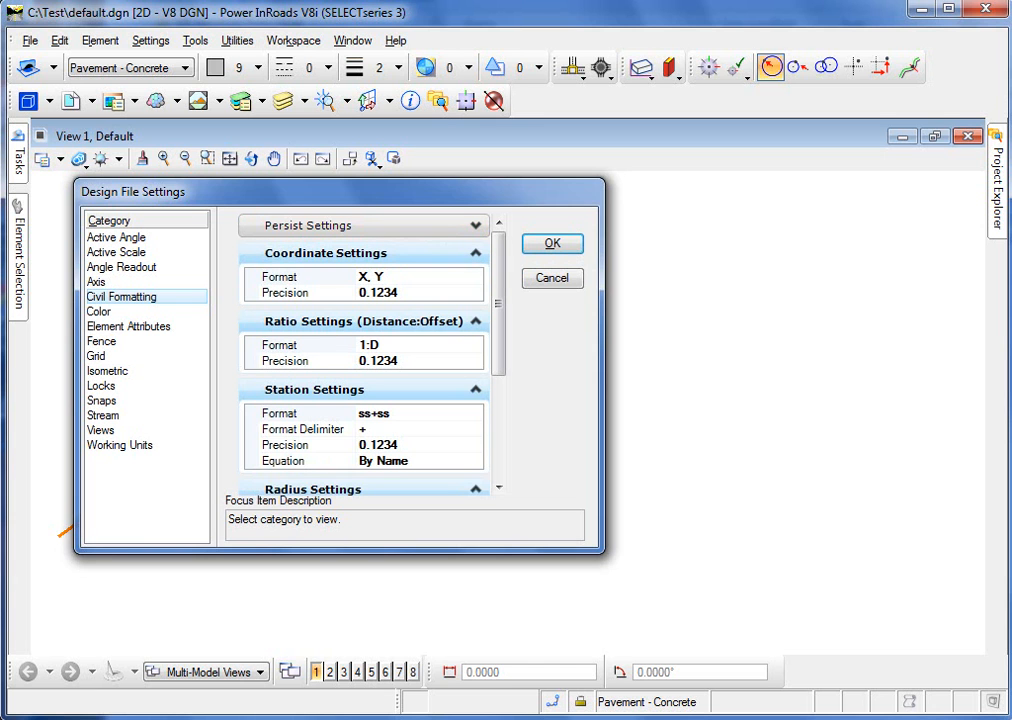
click(418, 276)
click(474, 277)
click(367, 292)
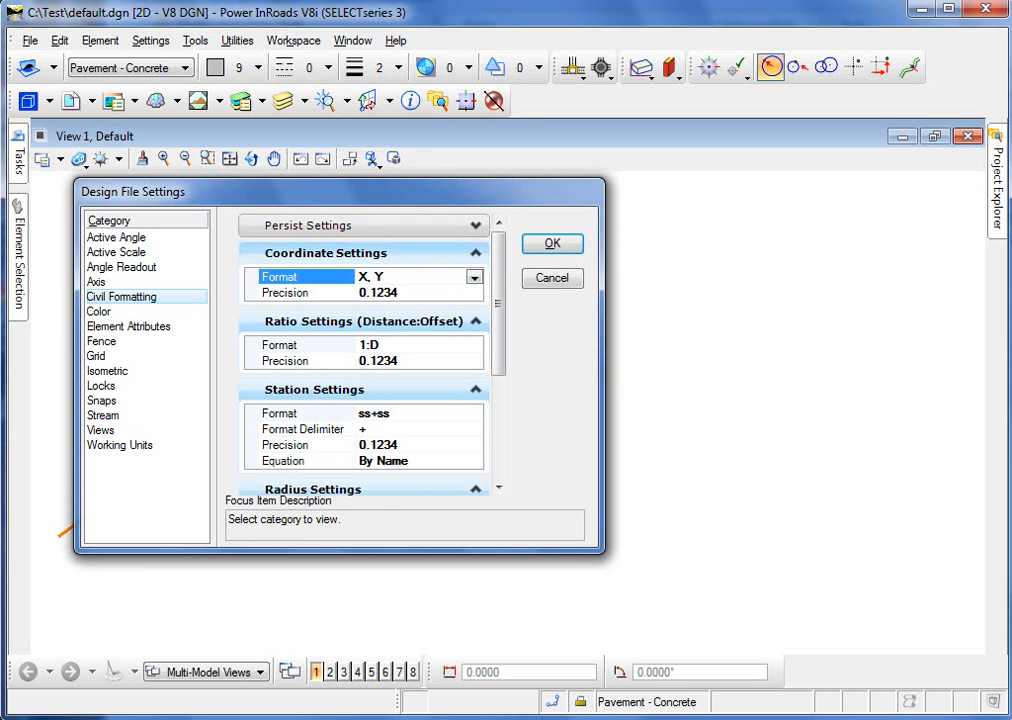
click(475, 253)
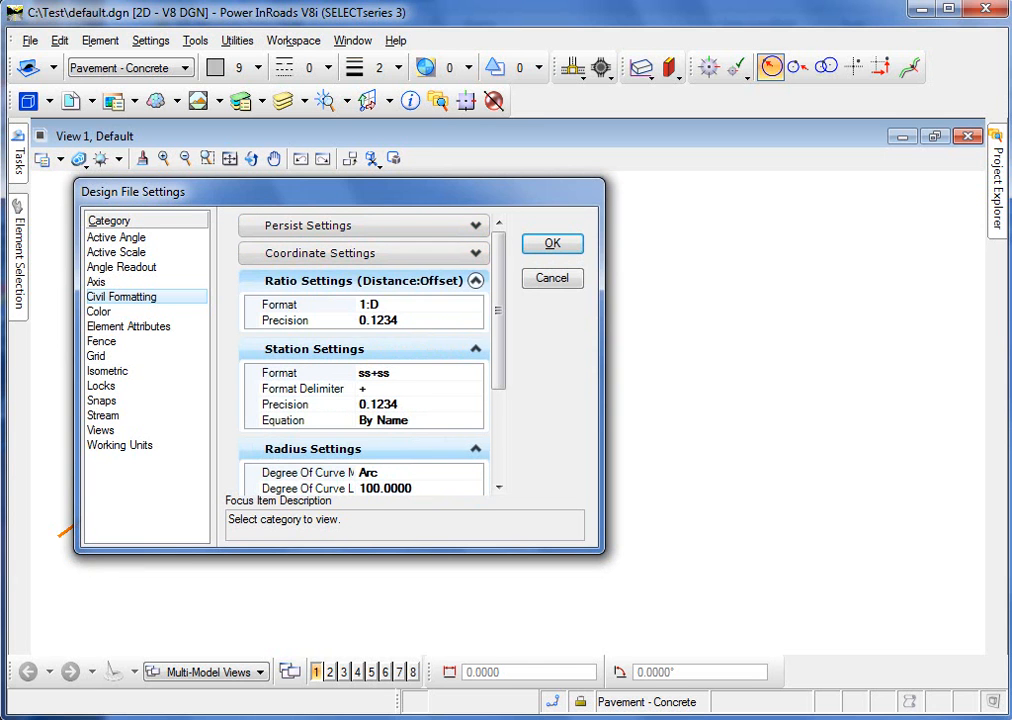
click(475, 280)
- Review the available Equation options for stationing and collapse the Station Settings group
scroll(365, 360, down, 1)
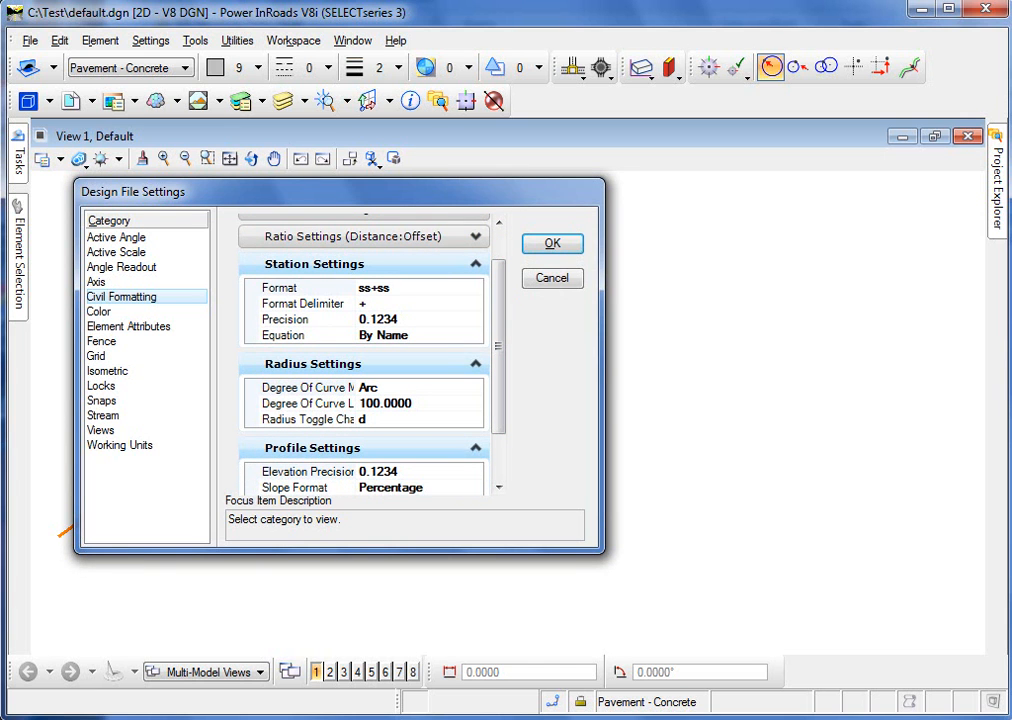
click(405, 335)
click(474, 336)
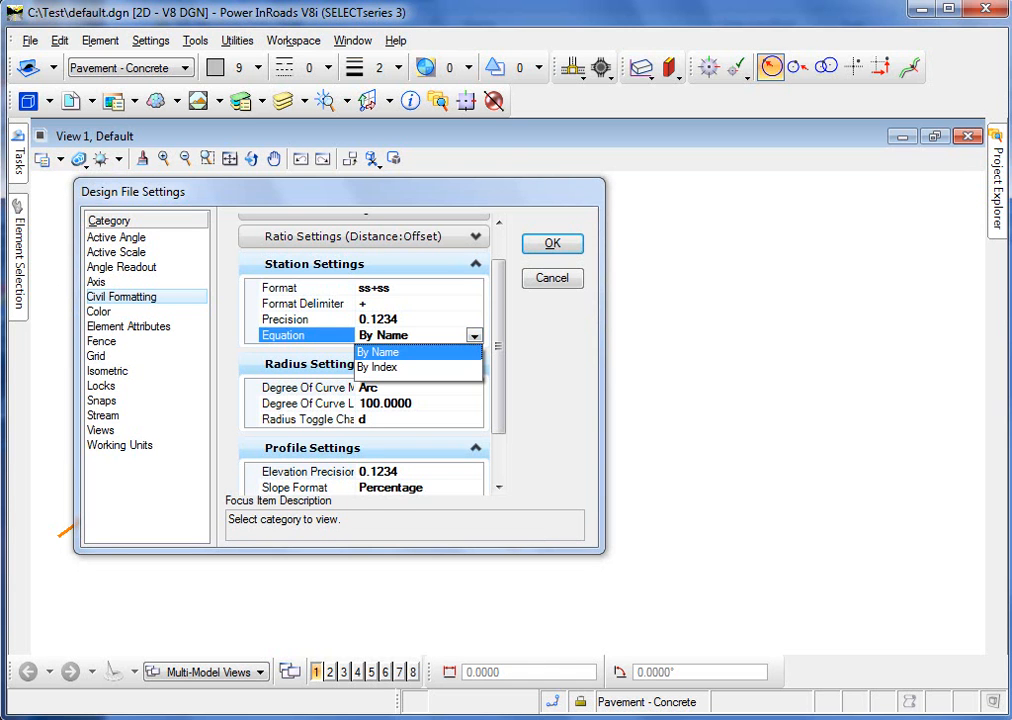
click(476, 266)
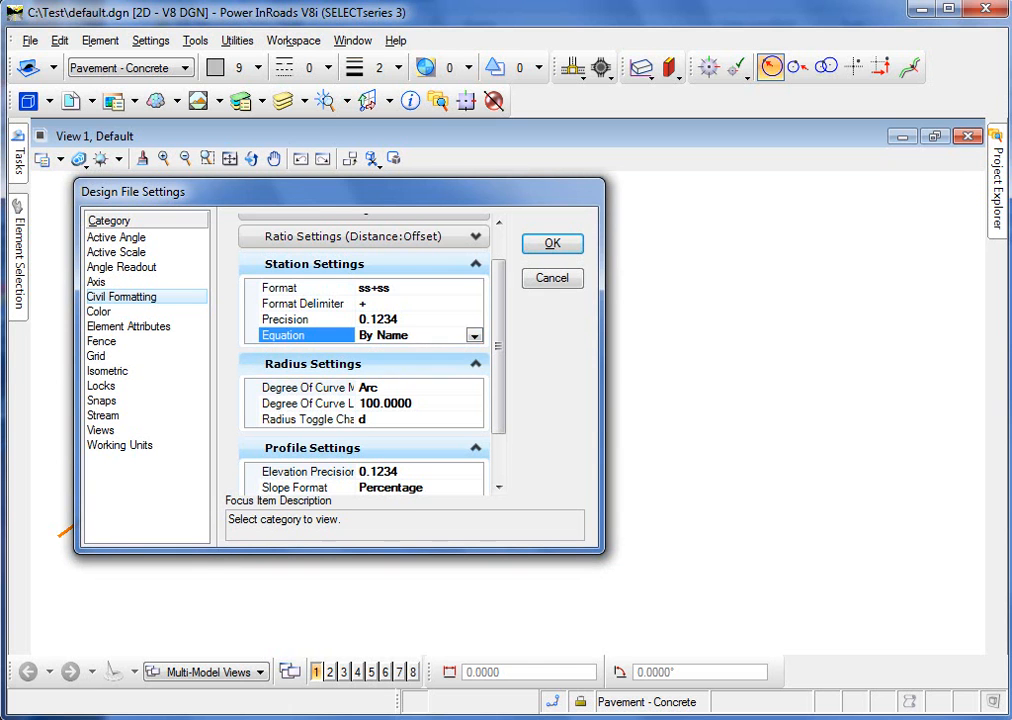
click(476, 266)
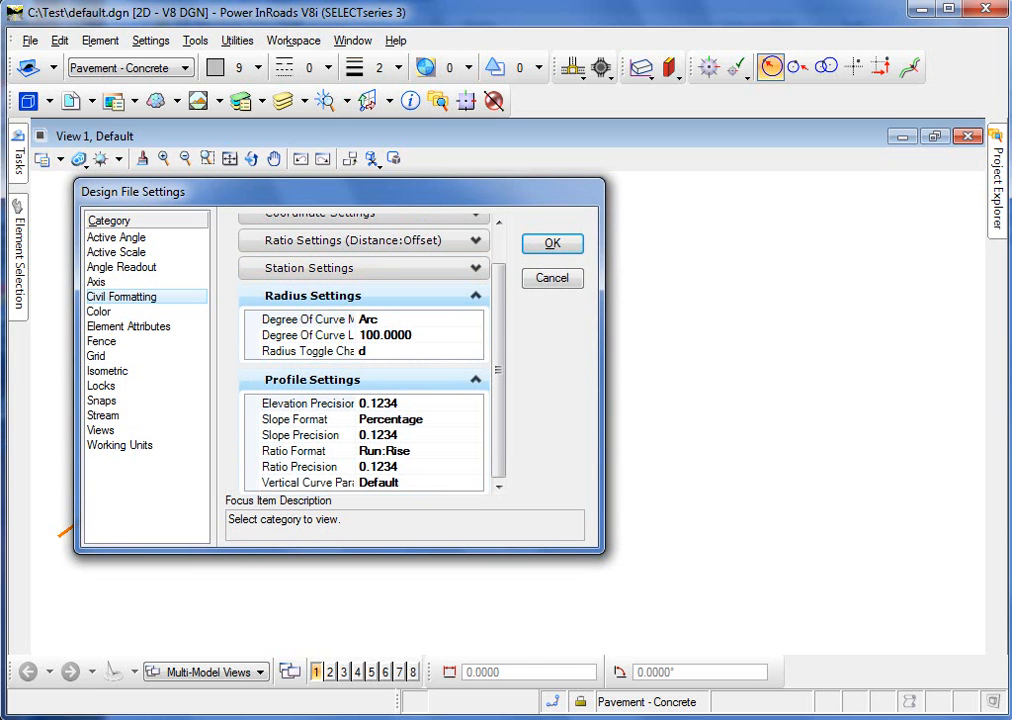
- Review the degree of curve method, length and radius toggle character, and accept the design file settings
drag(355, 319, 405, 319)
click(474, 319)
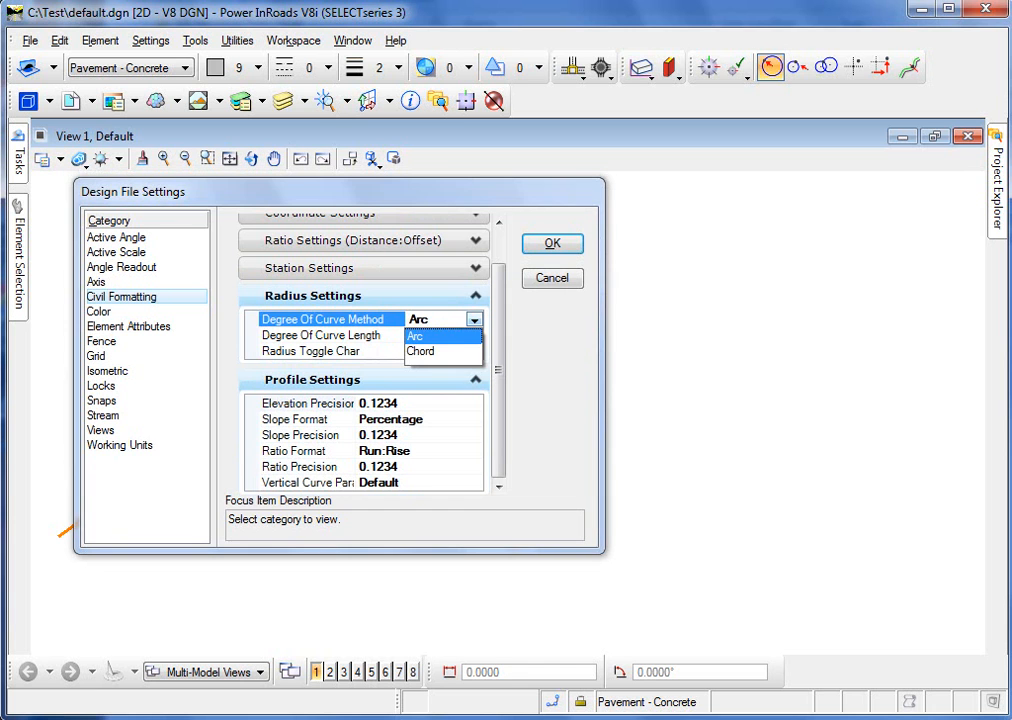
key(Escape)
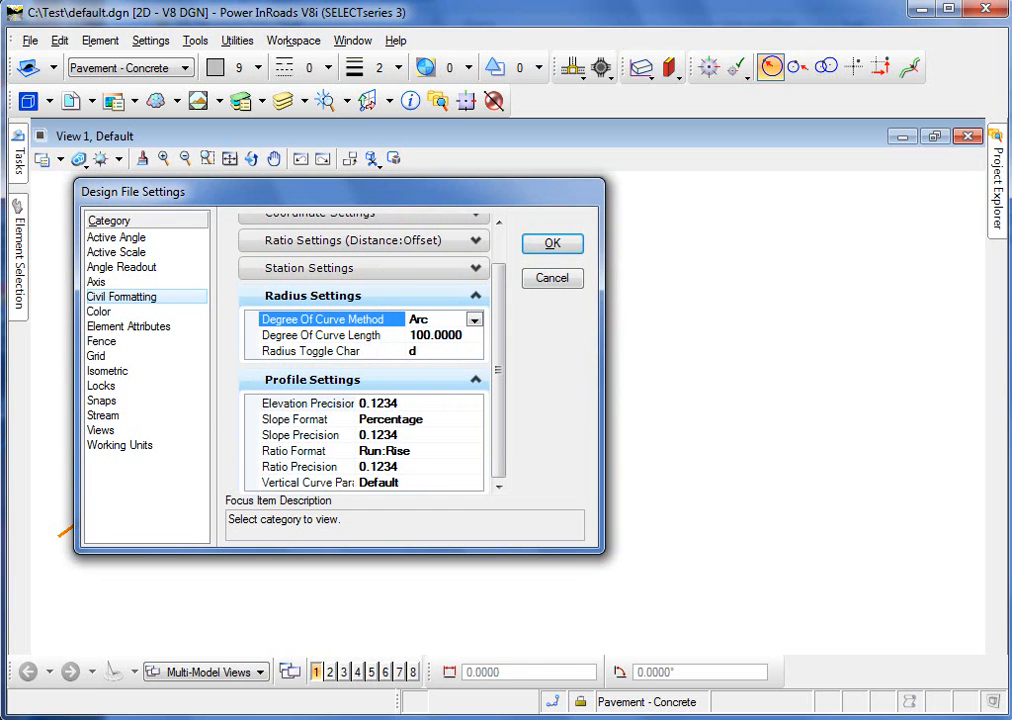
click(436, 335)
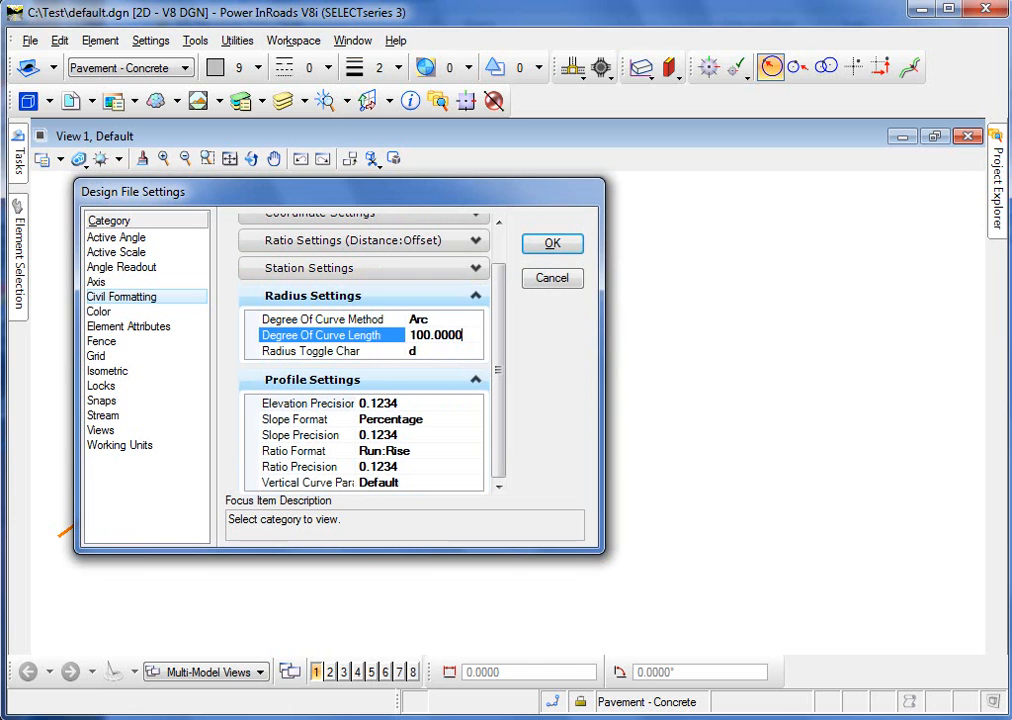
click(416, 351)
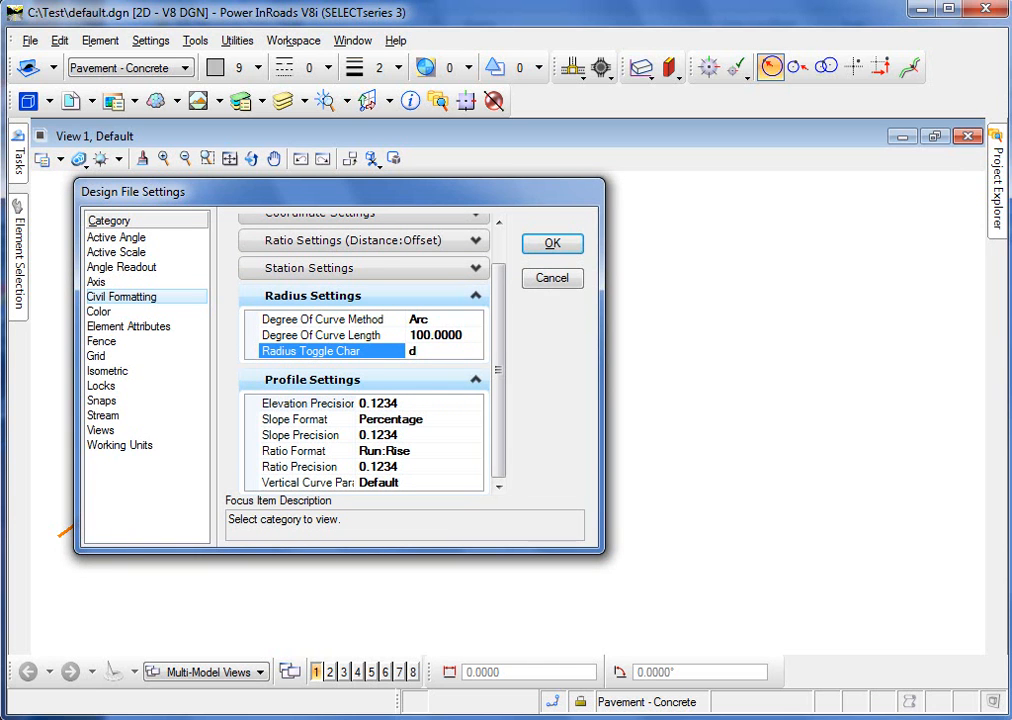
double_click(413, 351)
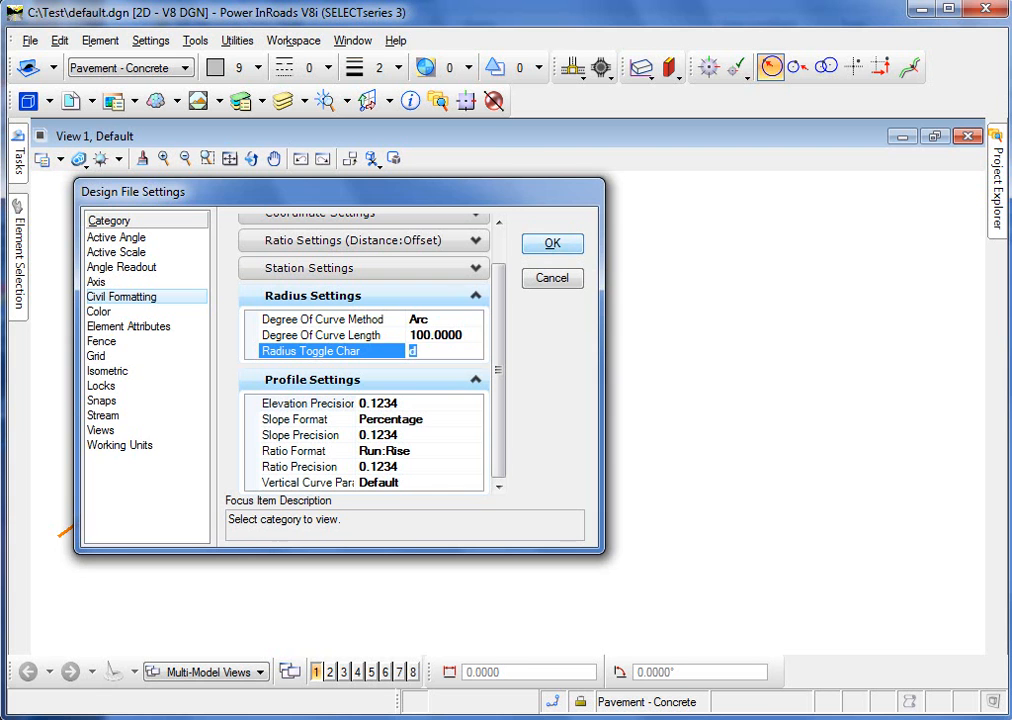
key(Return)
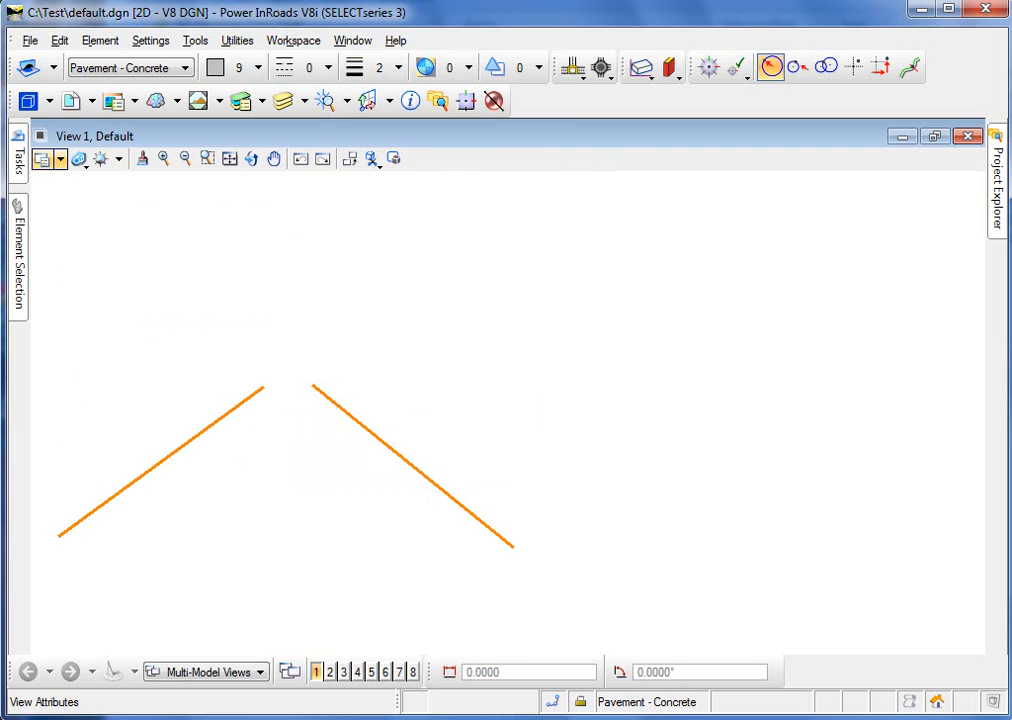
- Start a simple arc between the two orange lines and enter its radius as a degree of curve with d125
mouse_move(18, 155)
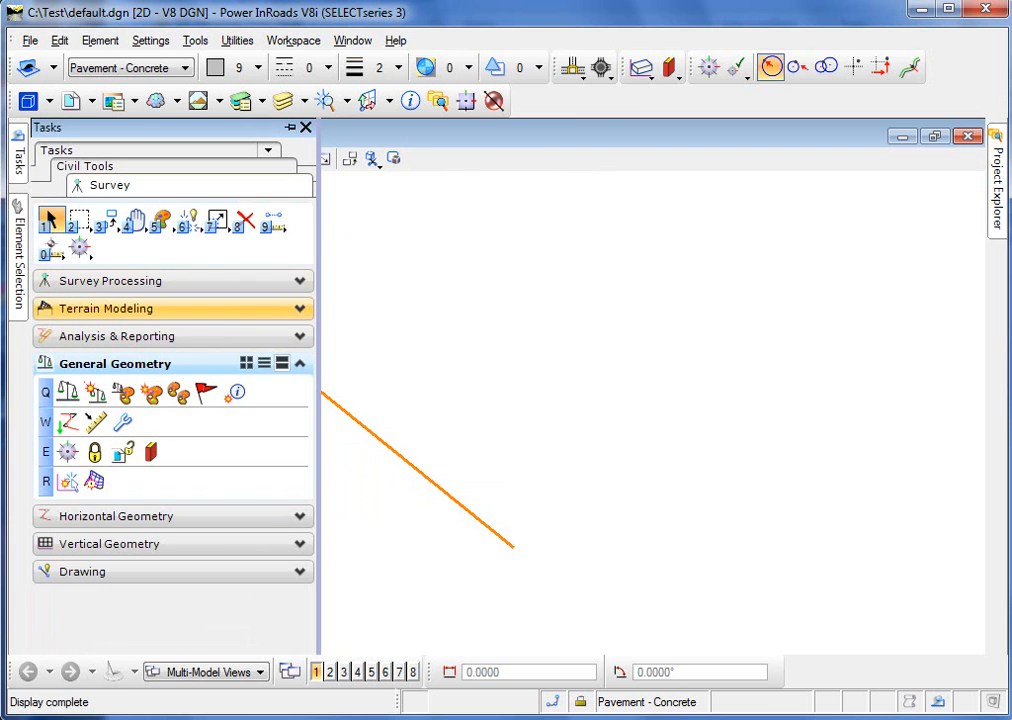
click(85, 166)
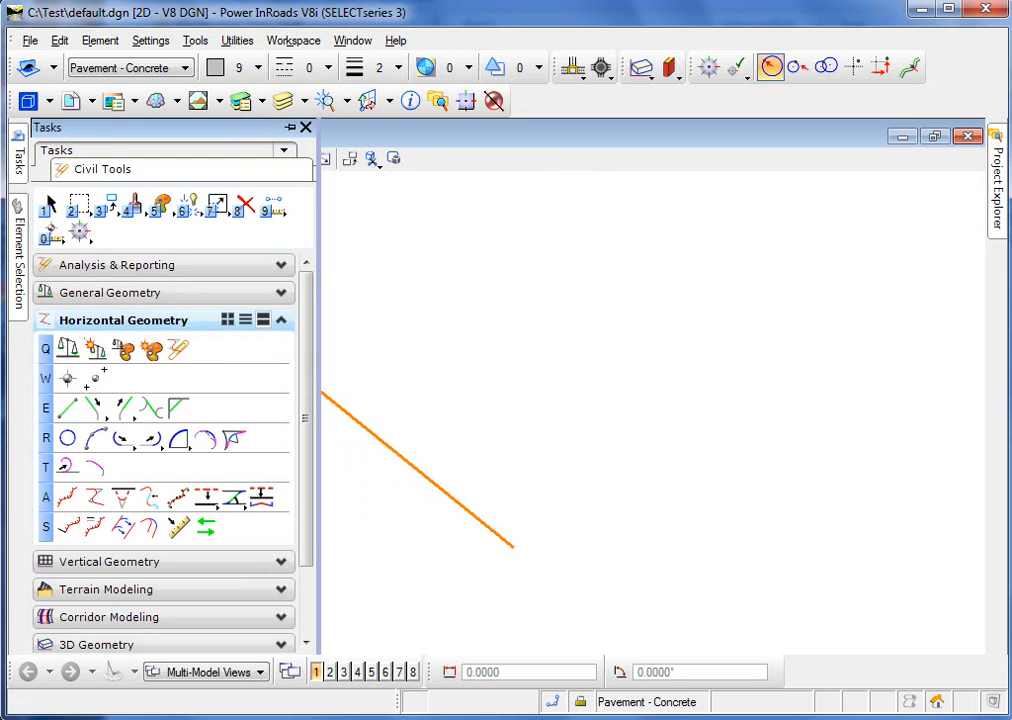
click(178, 438)
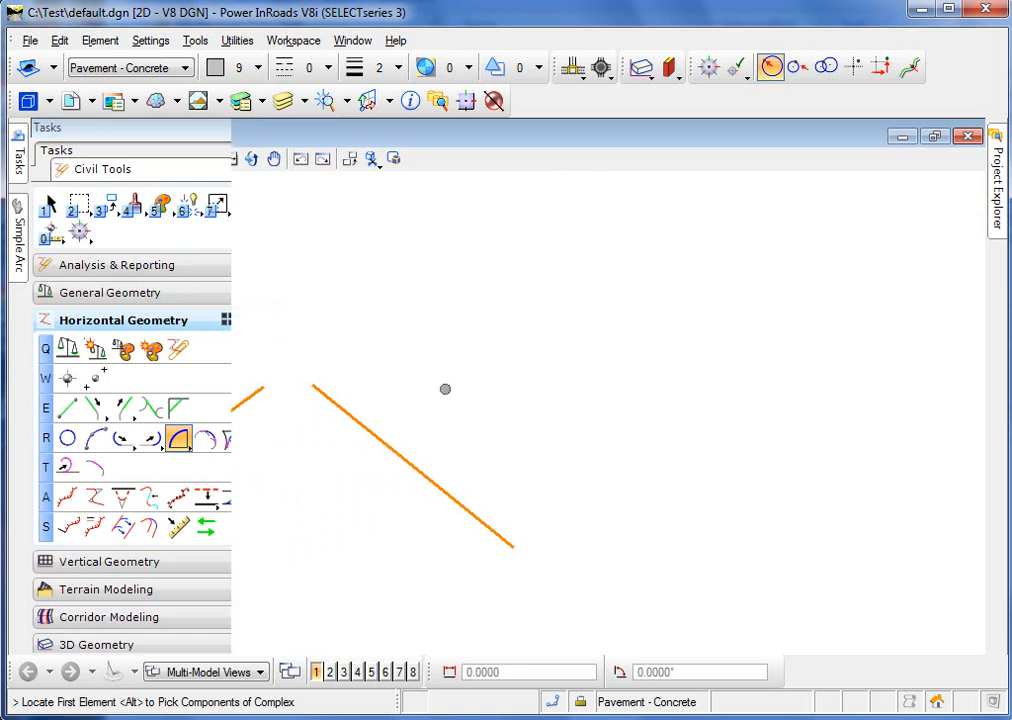
click(241, 402)
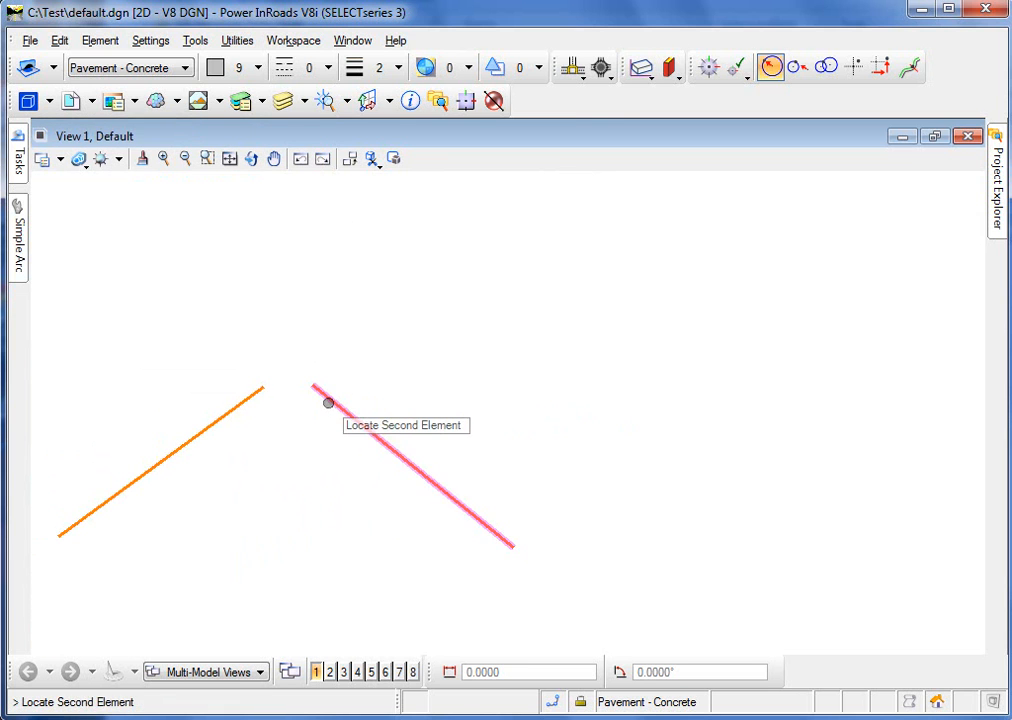
click(329, 398)
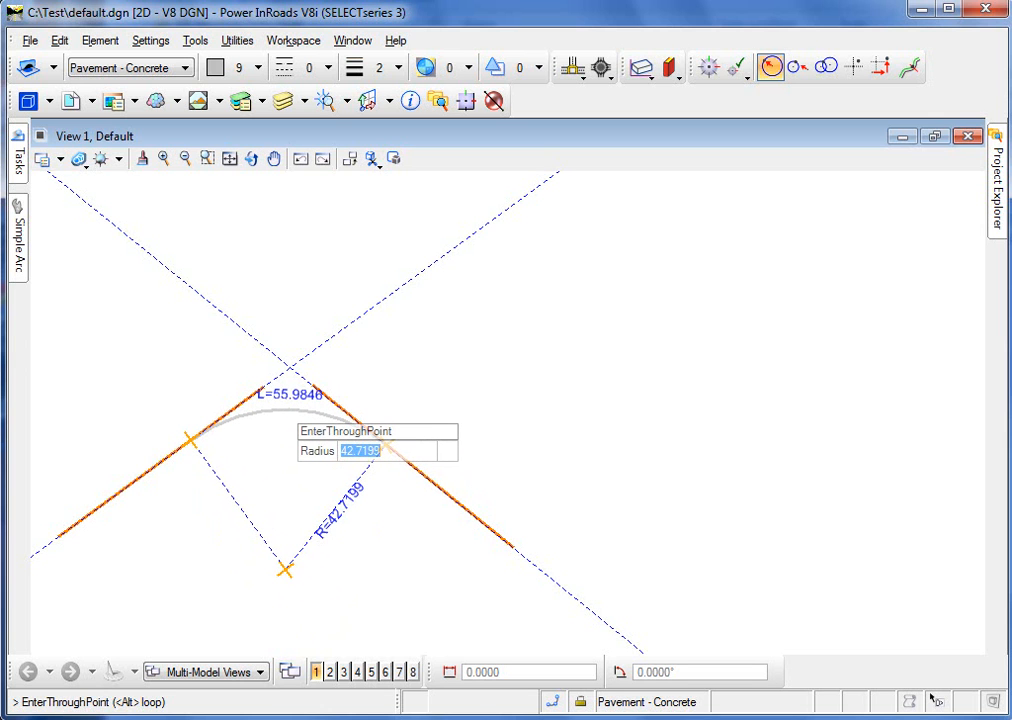
text(d125)
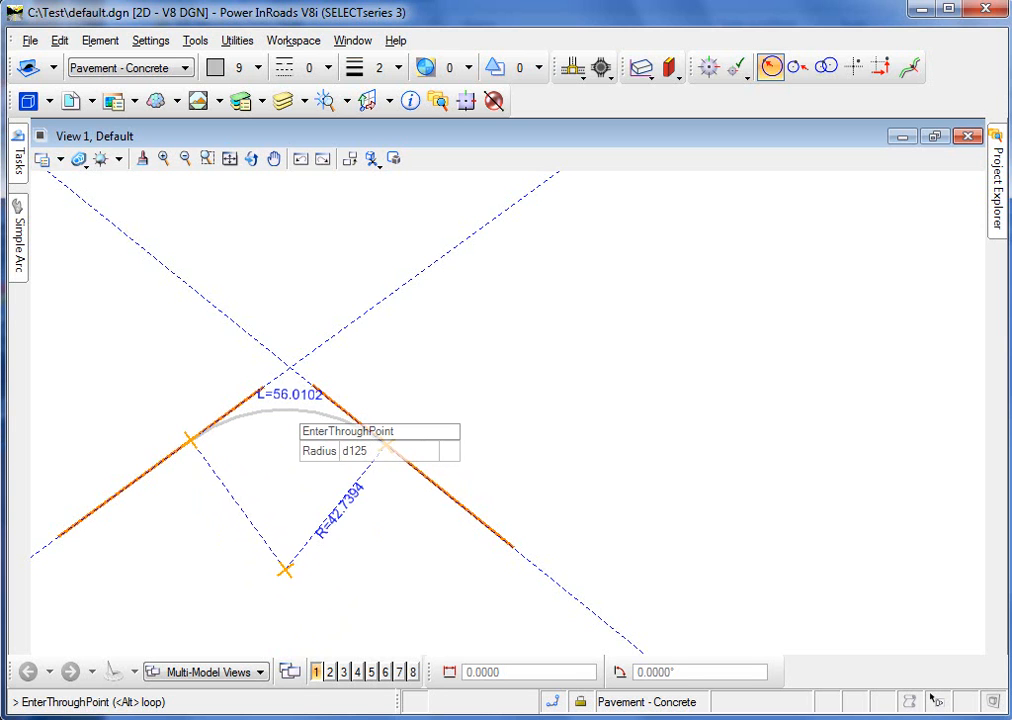
key(Return)
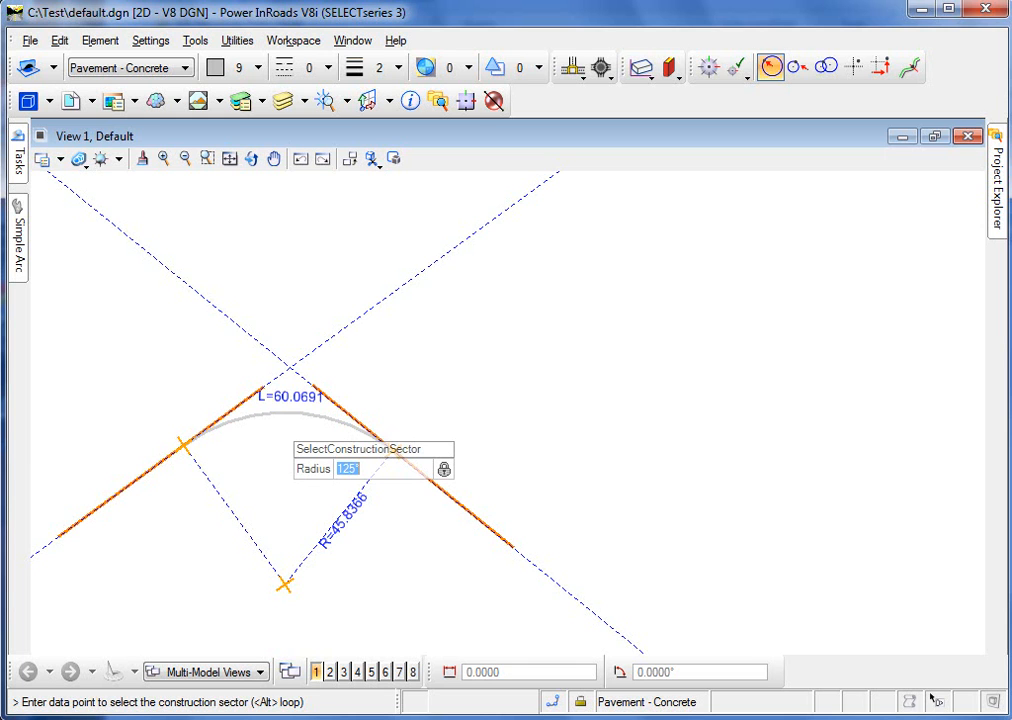
- Toggle the arc entry back to a plain radius of 55 with d55, and cancel the arc without placing it
text(d55)
key(Return)
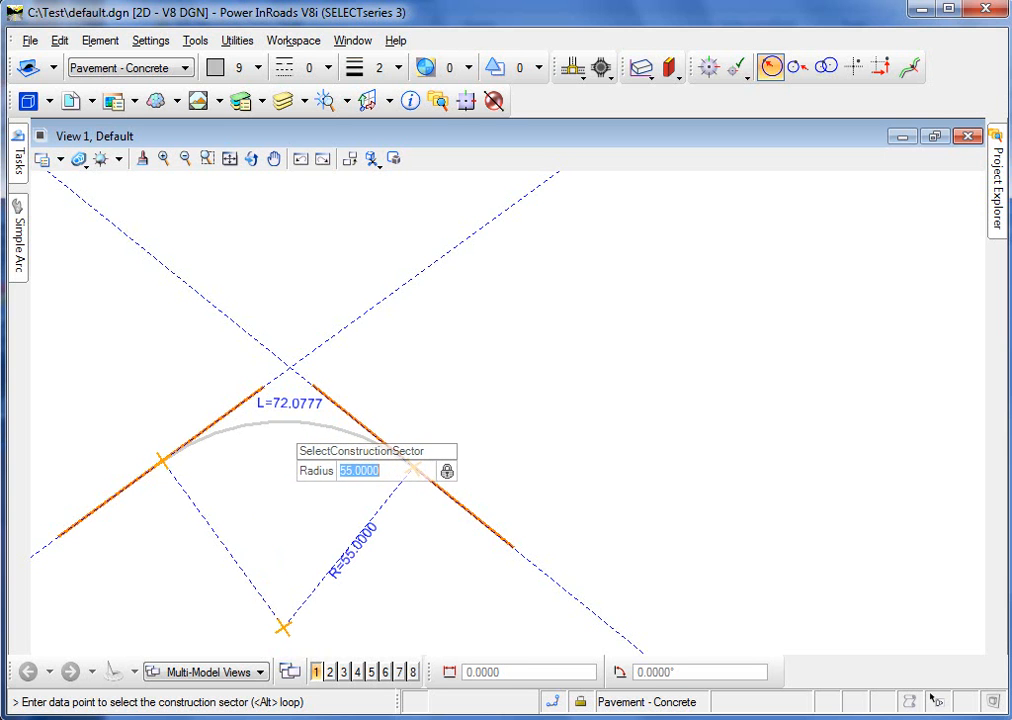
click(410, 467)
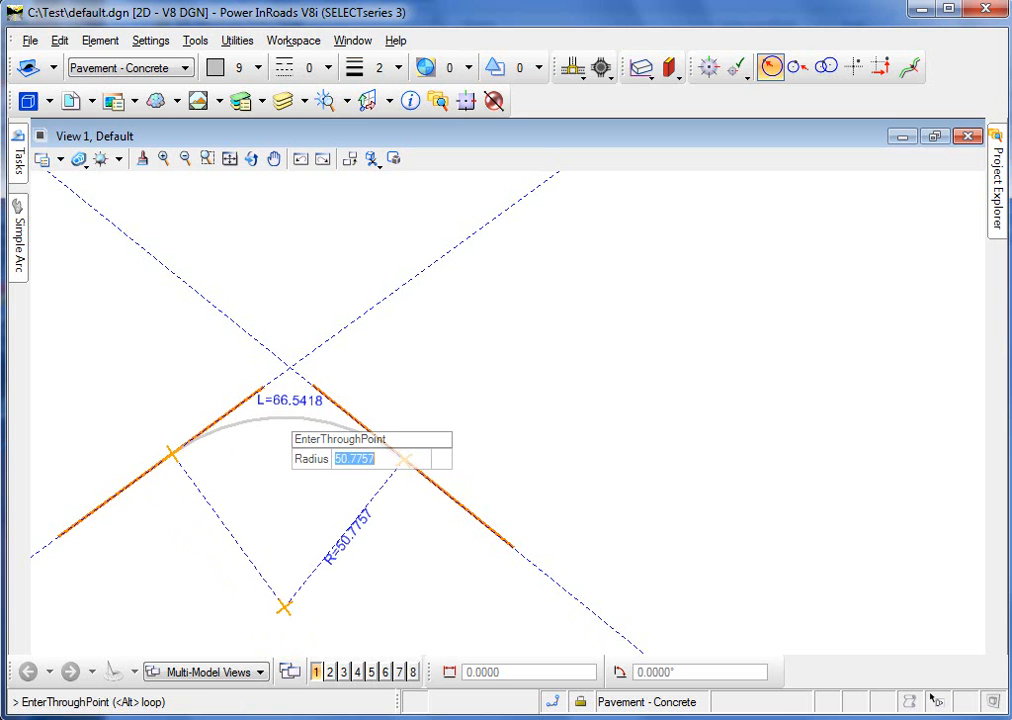
right_click(276, 415)
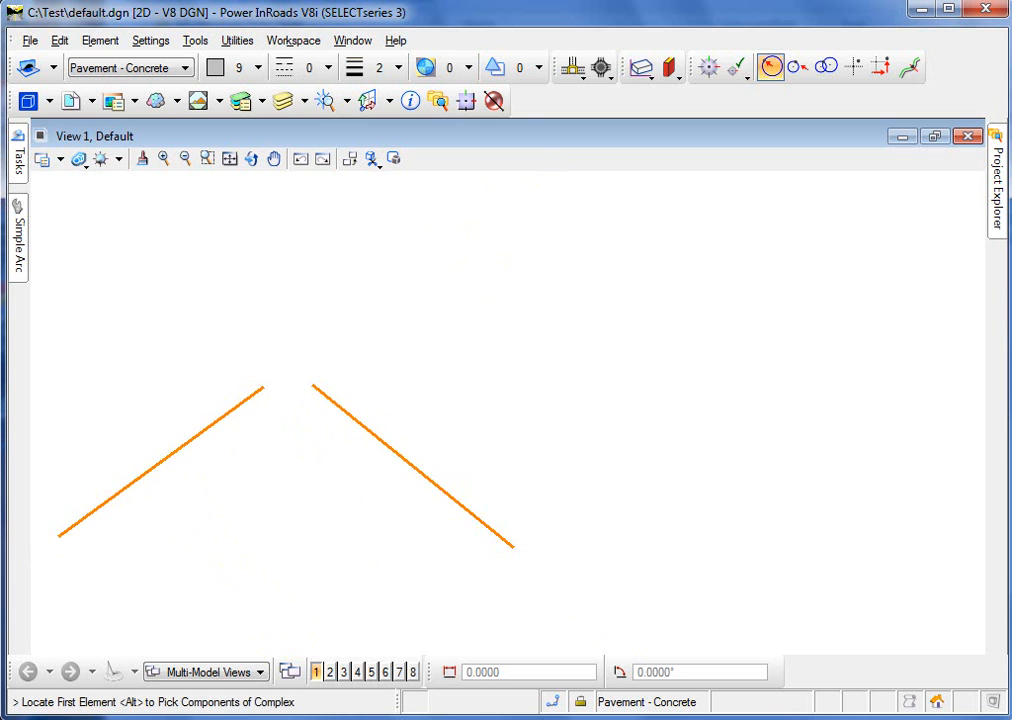
- Review the Radius Toggle Char in the design file's Civil Formatting settings and collapse the Radius Settings group
click(293, 40)
mouse_move(150, 40)
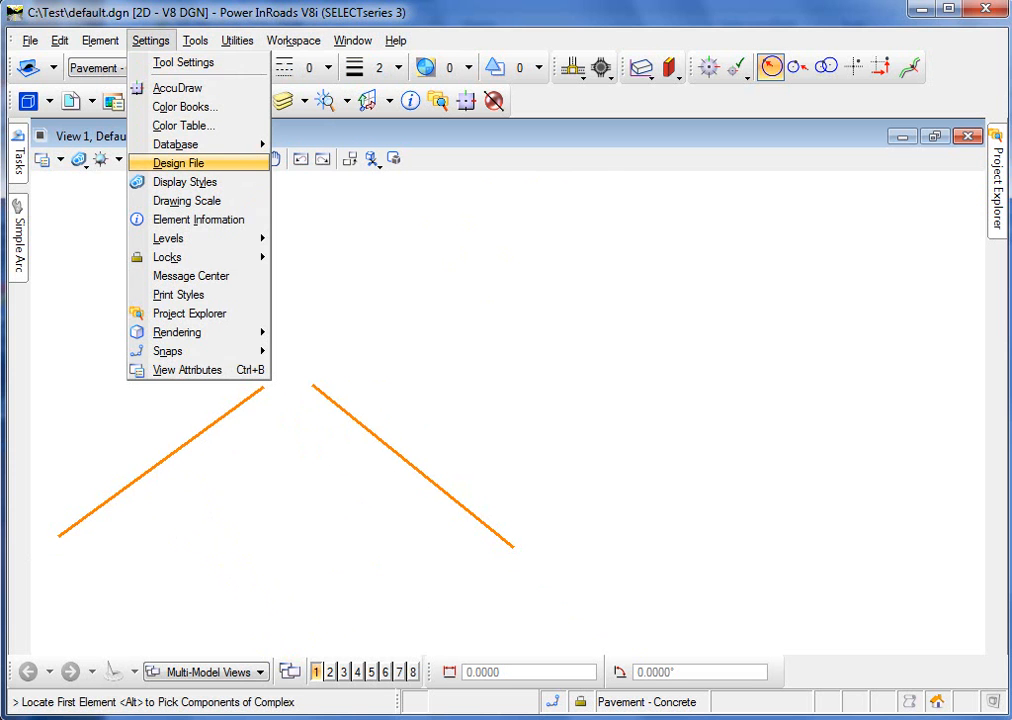
click(178, 163)
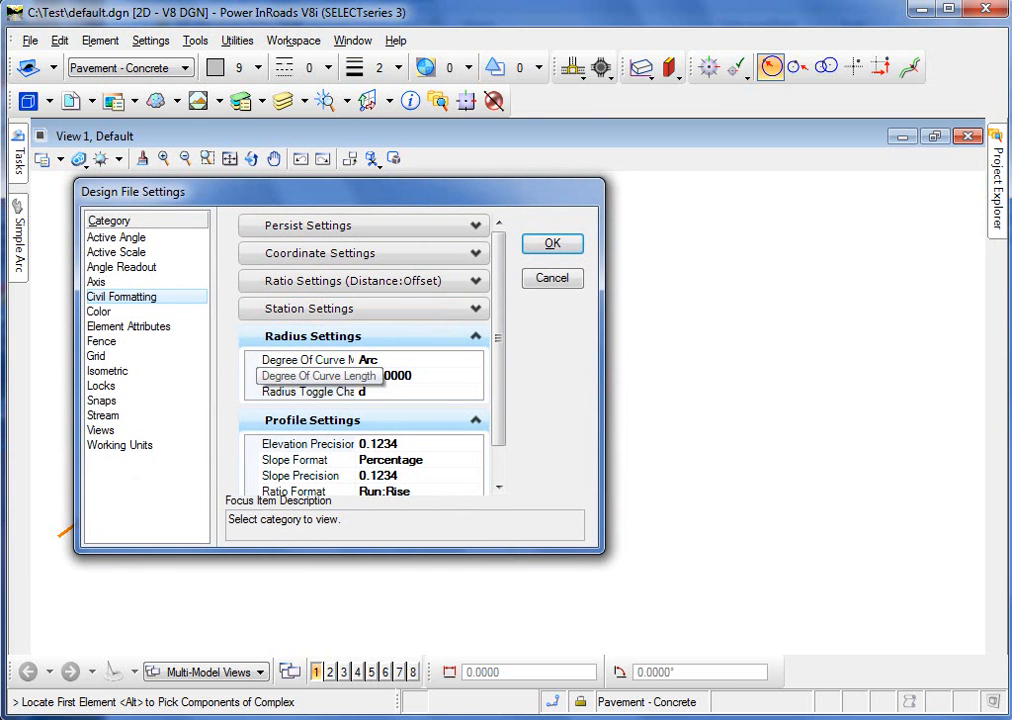
drag(355, 391, 392, 391)
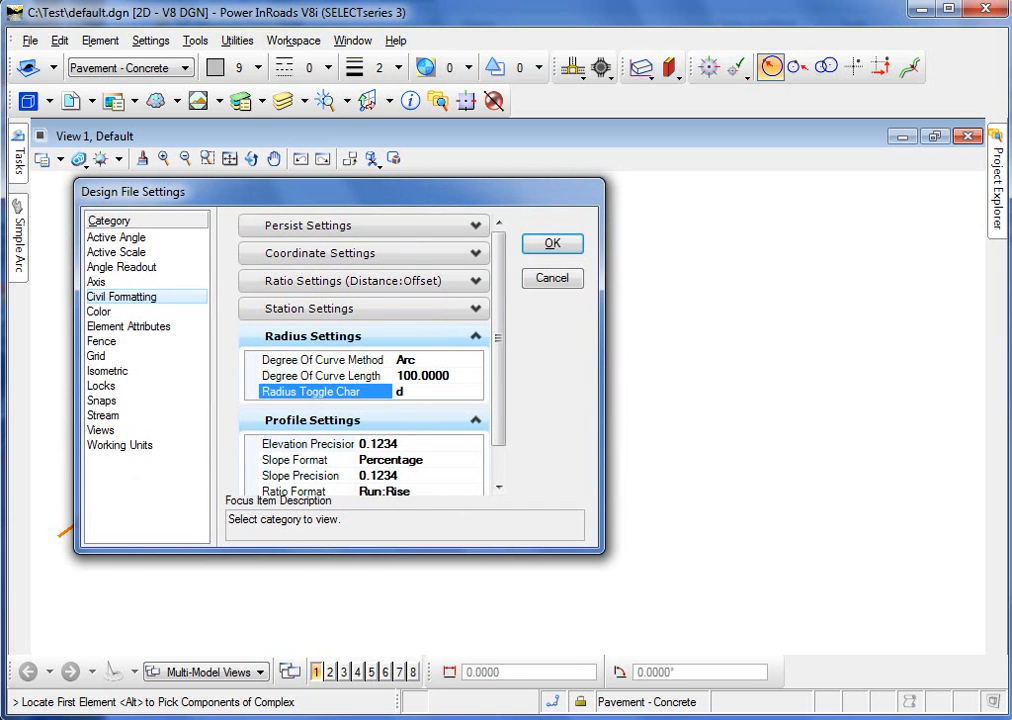
click(480, 336)
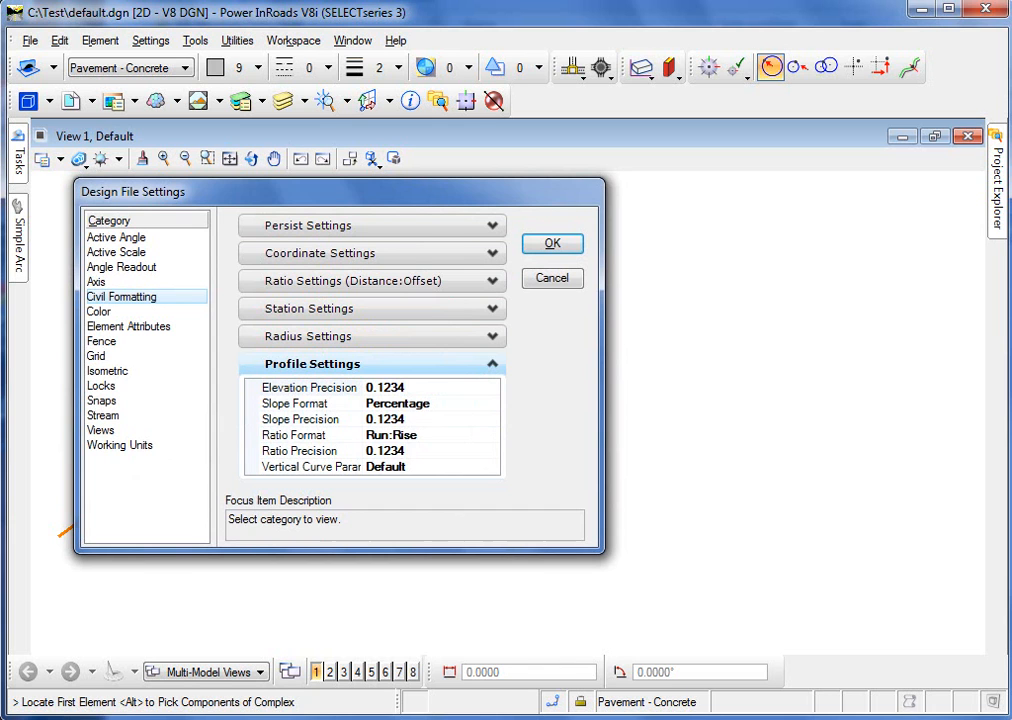
- Review the Profile Settings and the available Vertical Curve Parameter Format options, and dismiss the design file settings
drag(362, 387, 408, 387)
drag(419, 419, 439, 419)
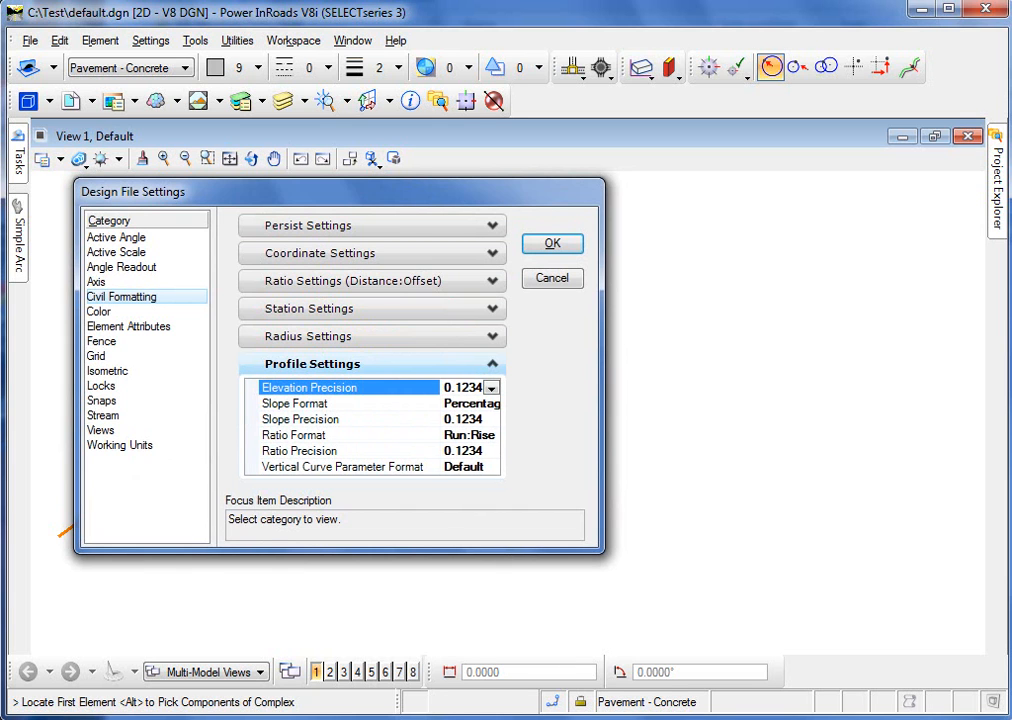
click(463, 467)
click(491, 467)
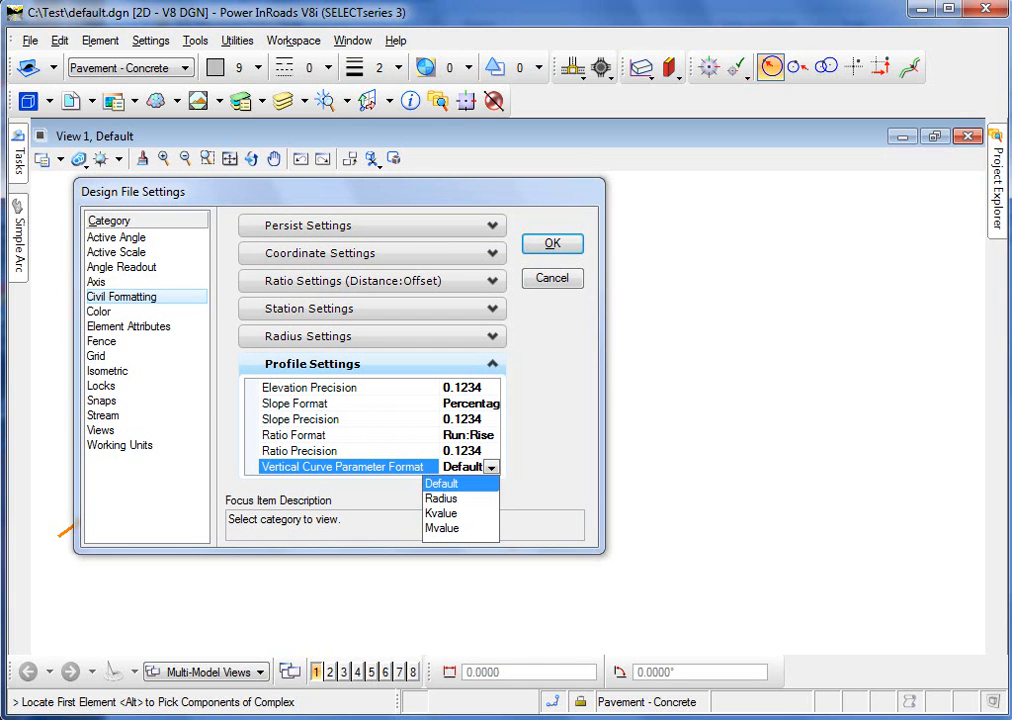
key(Escape)
click(568, 277)
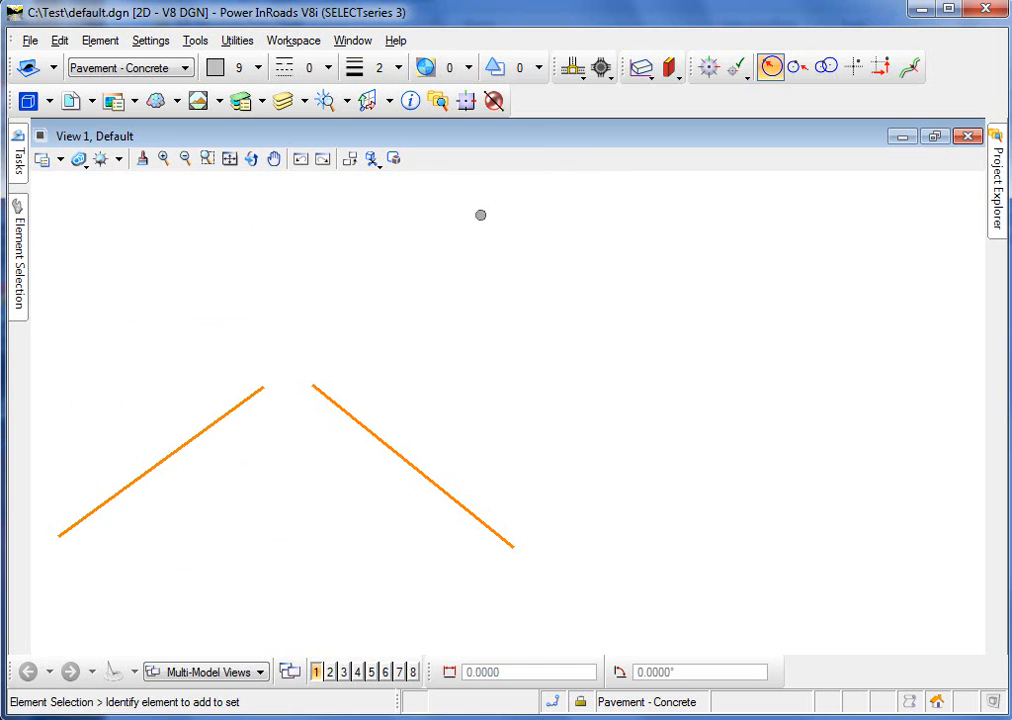
- Review the Cursor Prompt Dialog group in the View Options - Civil preferences, dismiss them, and start the Simple Arc tool to check its prompt
click(293, 40)
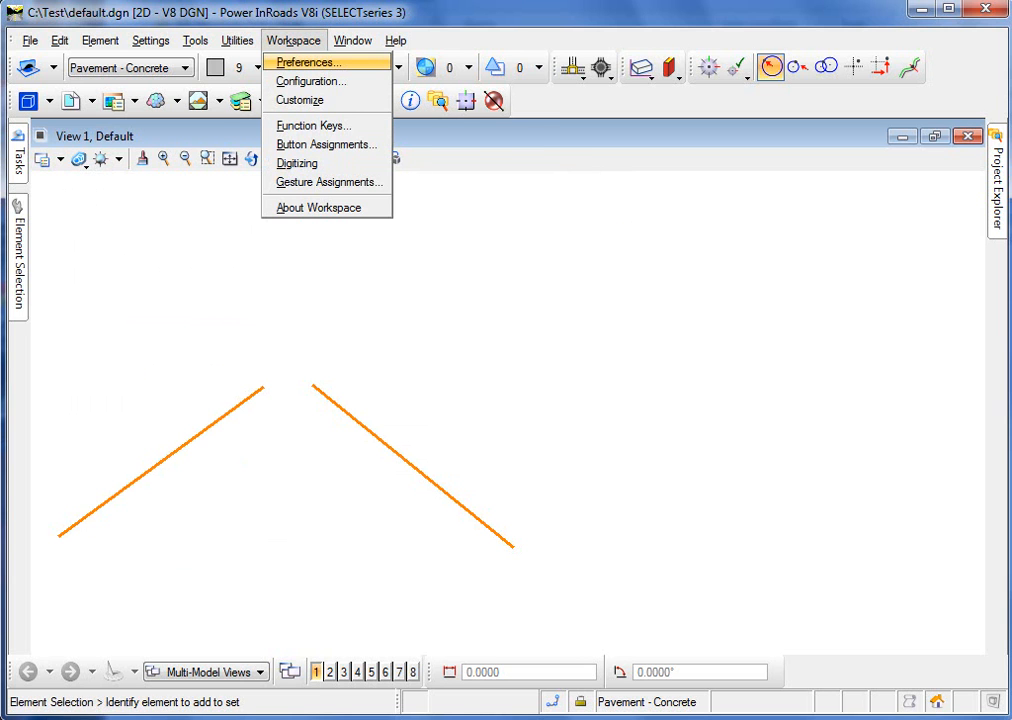
click(308, 62)
drag(600, 106, 352, 106)
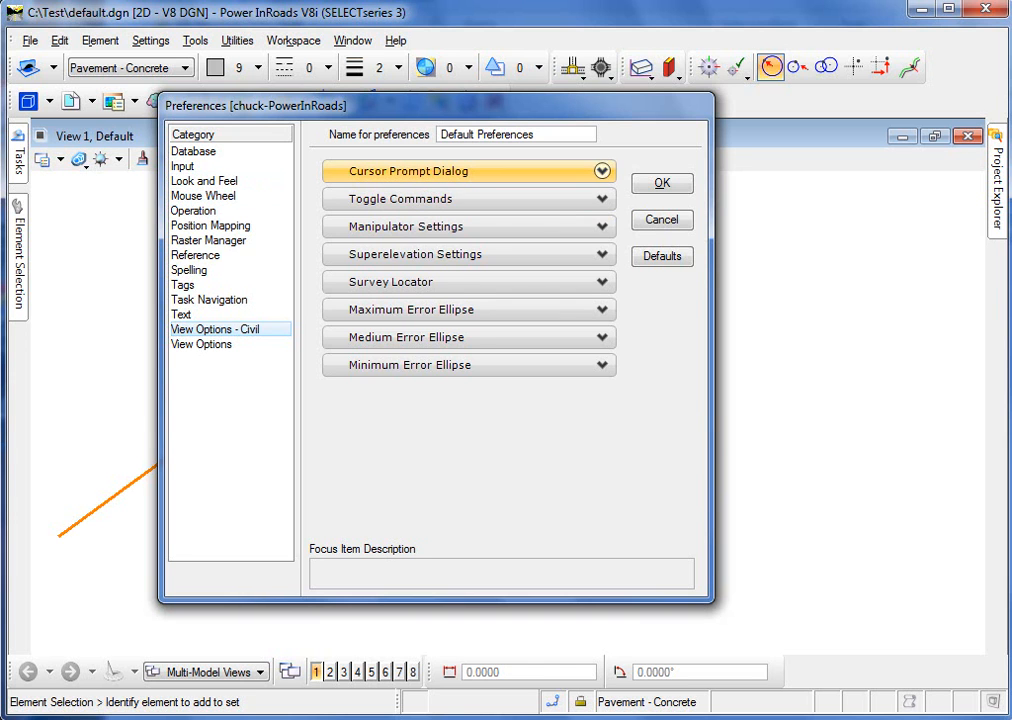
click(476, 171)
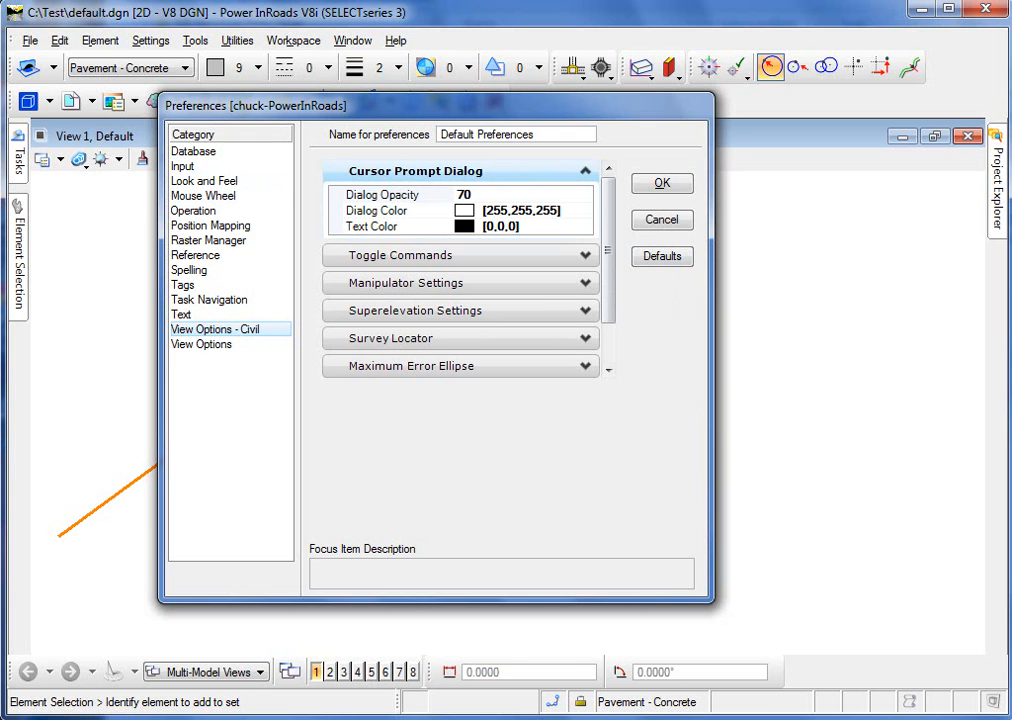
click(661, 219)
mouse_move(18, 160)
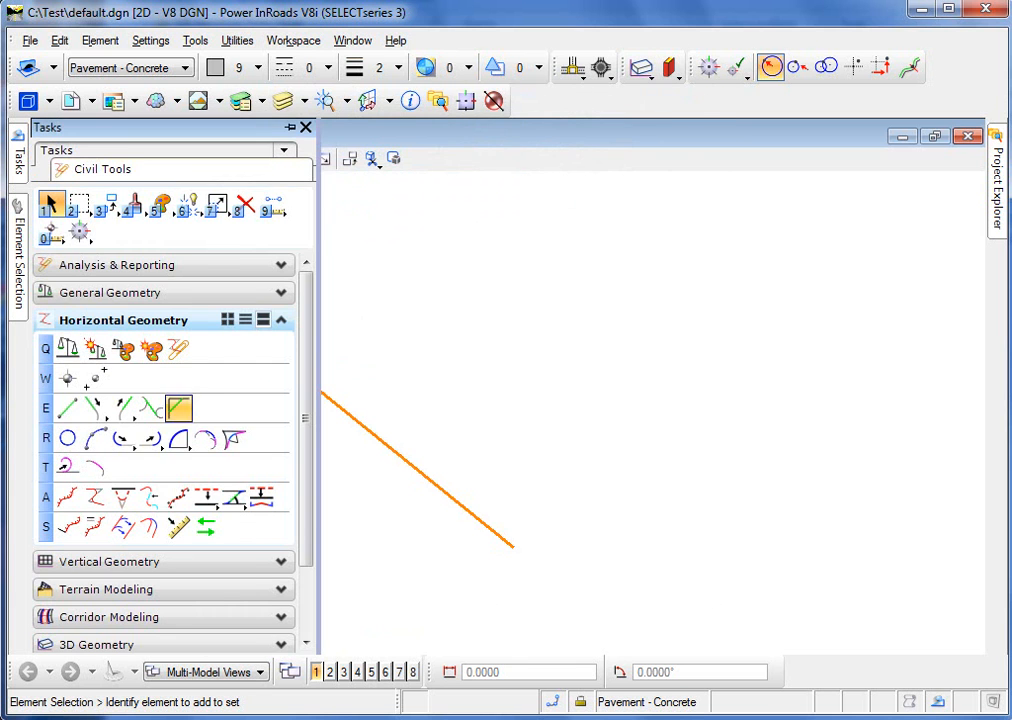
click(178, 438)
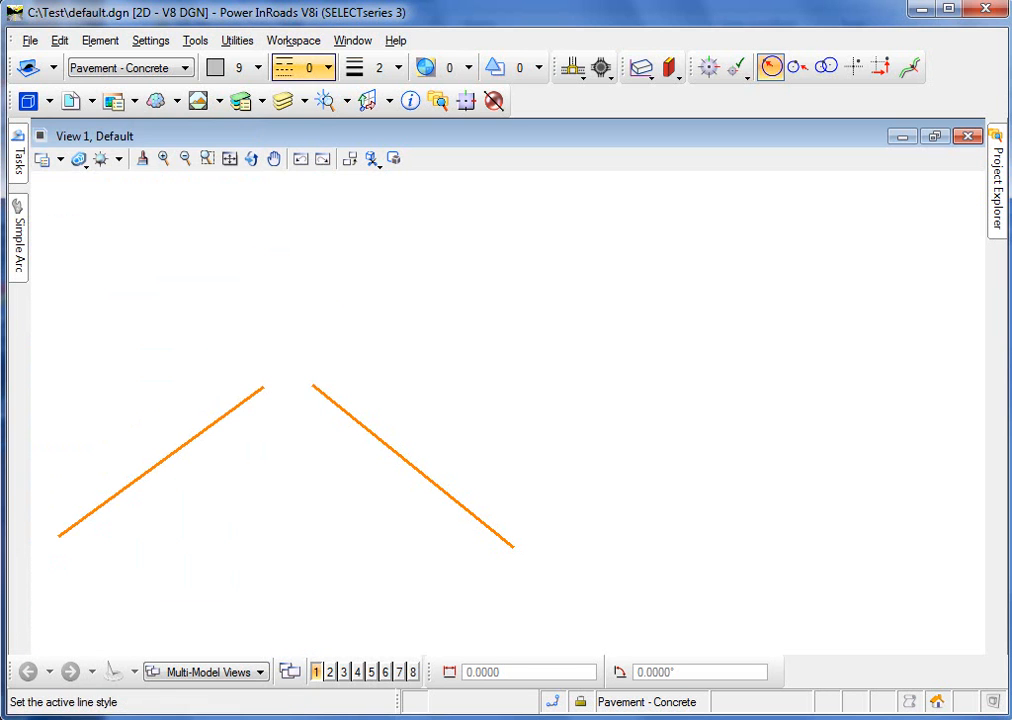
- Set the cursor prompt's dialog color to black [0,0,0] and its text color to white [255,255,255], and accept the preferences
click(293, 40)
click(300, 61)
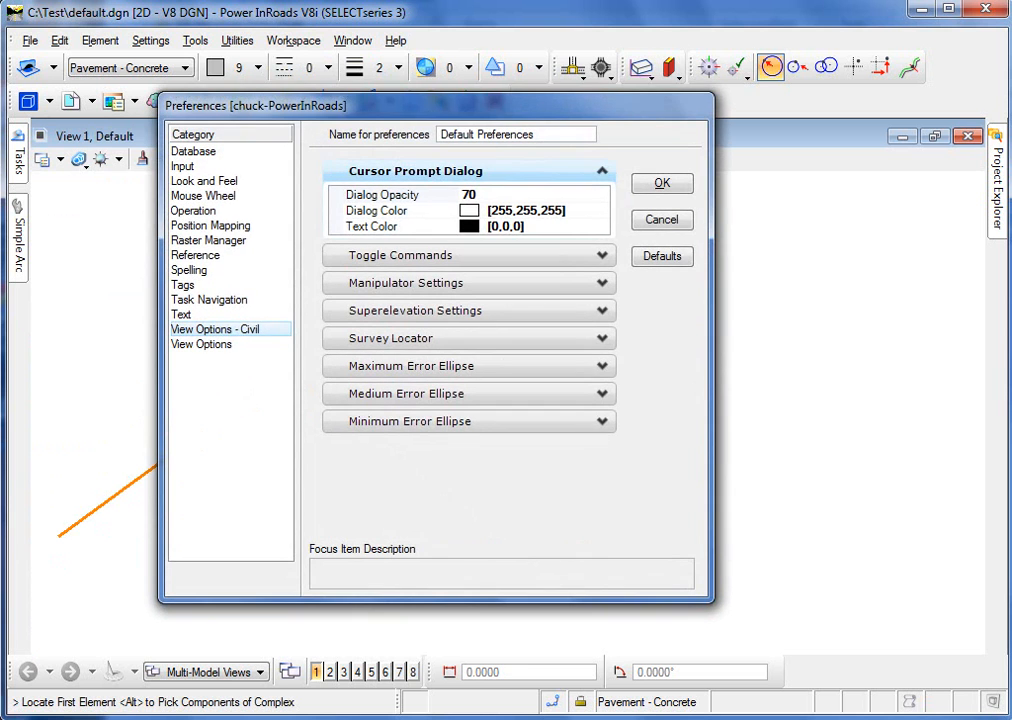
click(526, 210)
click(600, 211)
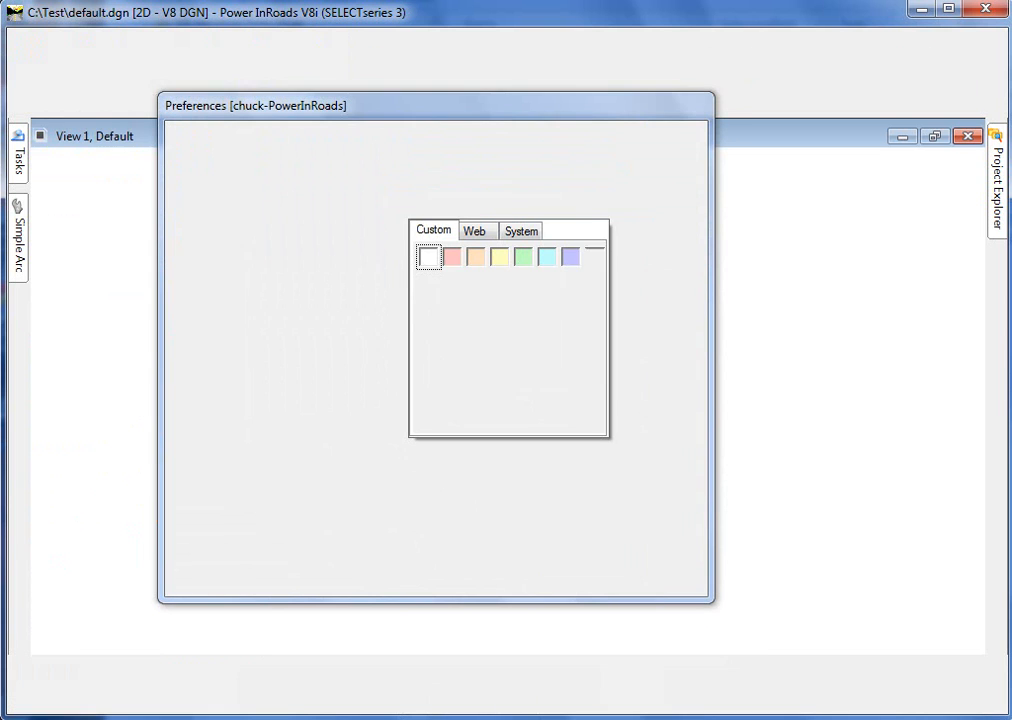
click(428, 375)
click(522, 226)
click(600, 226)
click(615, 271)
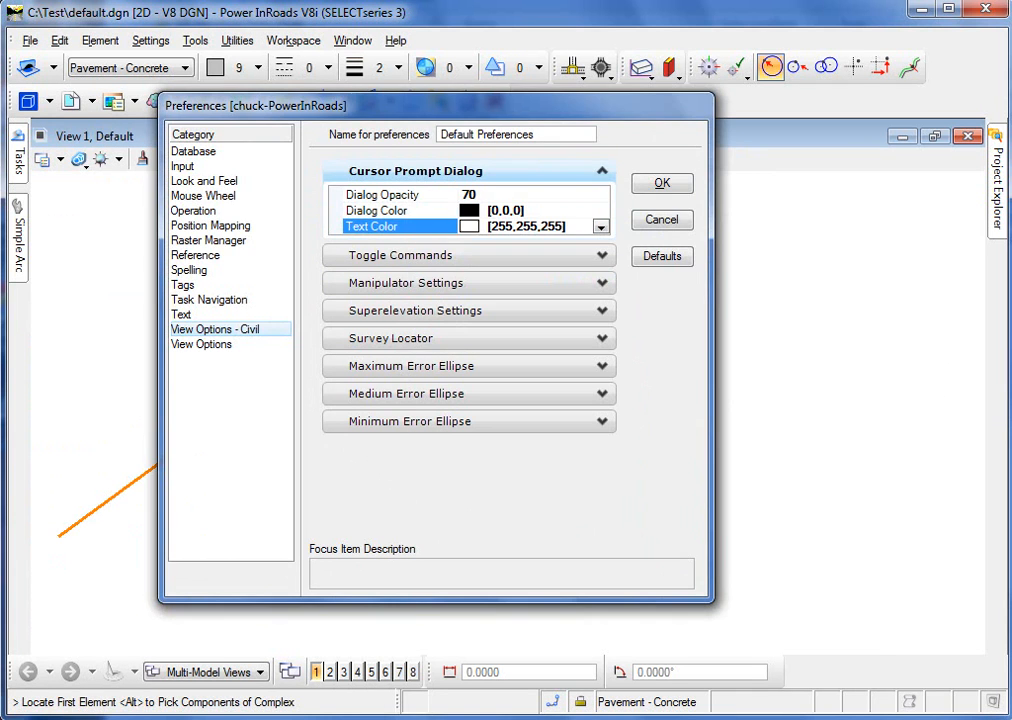
click(662, 183)
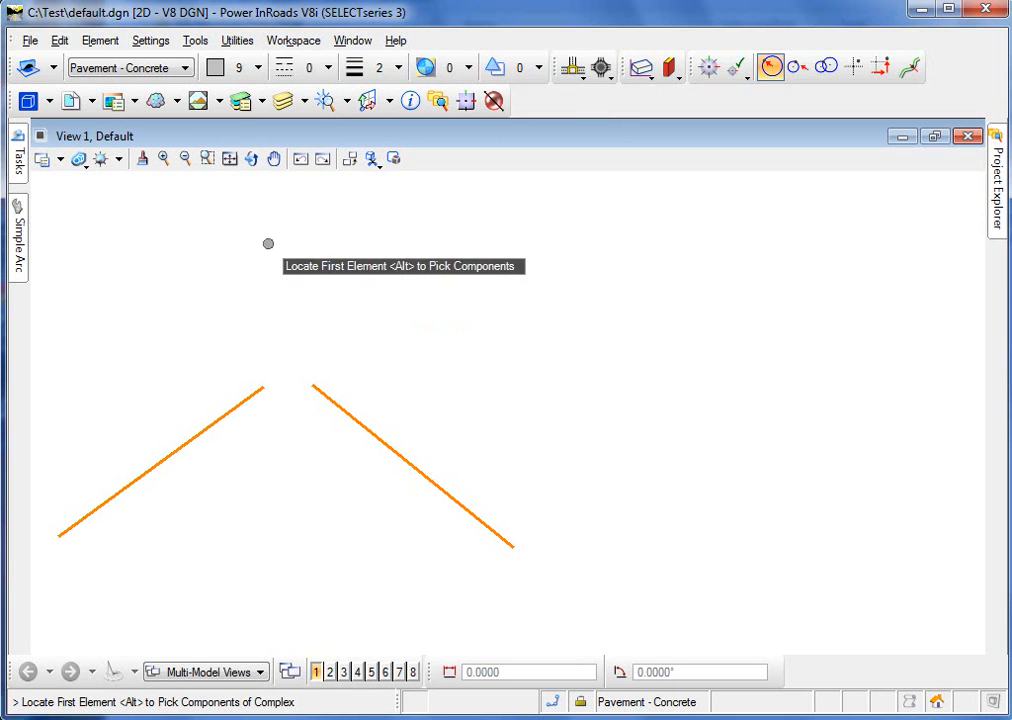
- Review the Toggle Commands group in the View Options - Civil preferences with its full setting names displayed, and accept the preferences
click(292, 40)
click(306, 62)
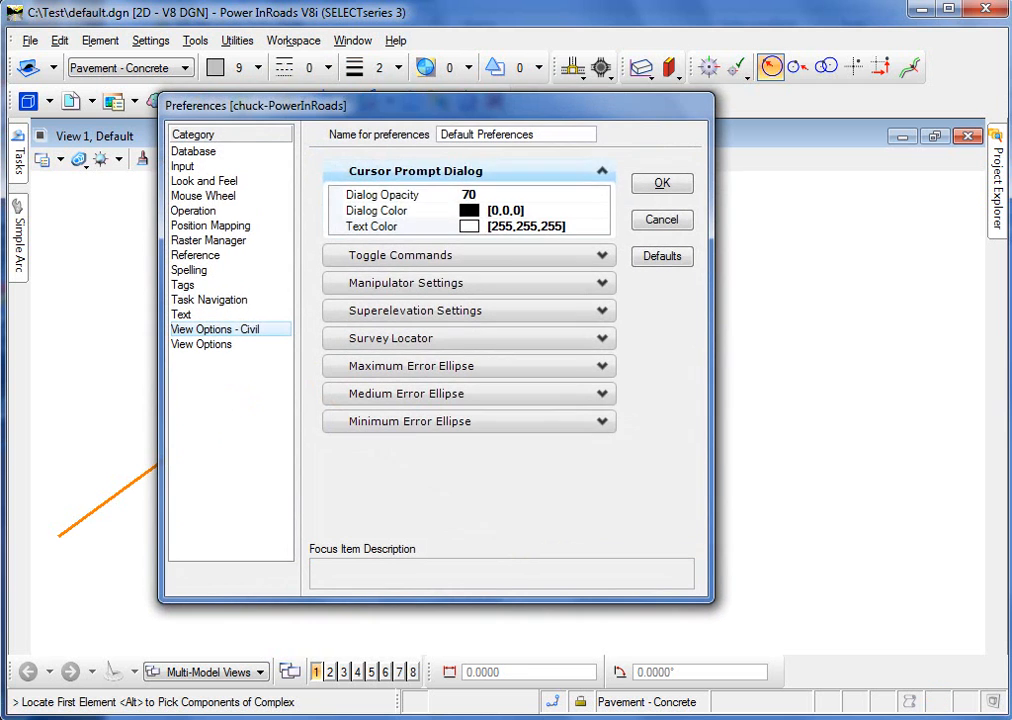
click(415, 171)
click(405, 199)
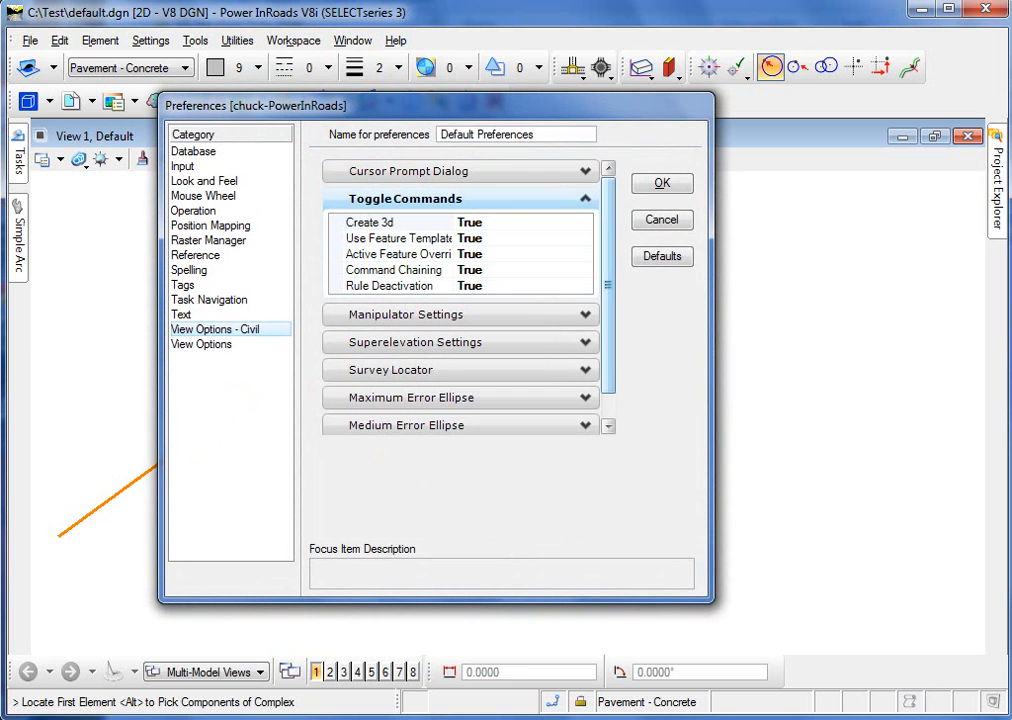
drag(453, 223, 482, 223)
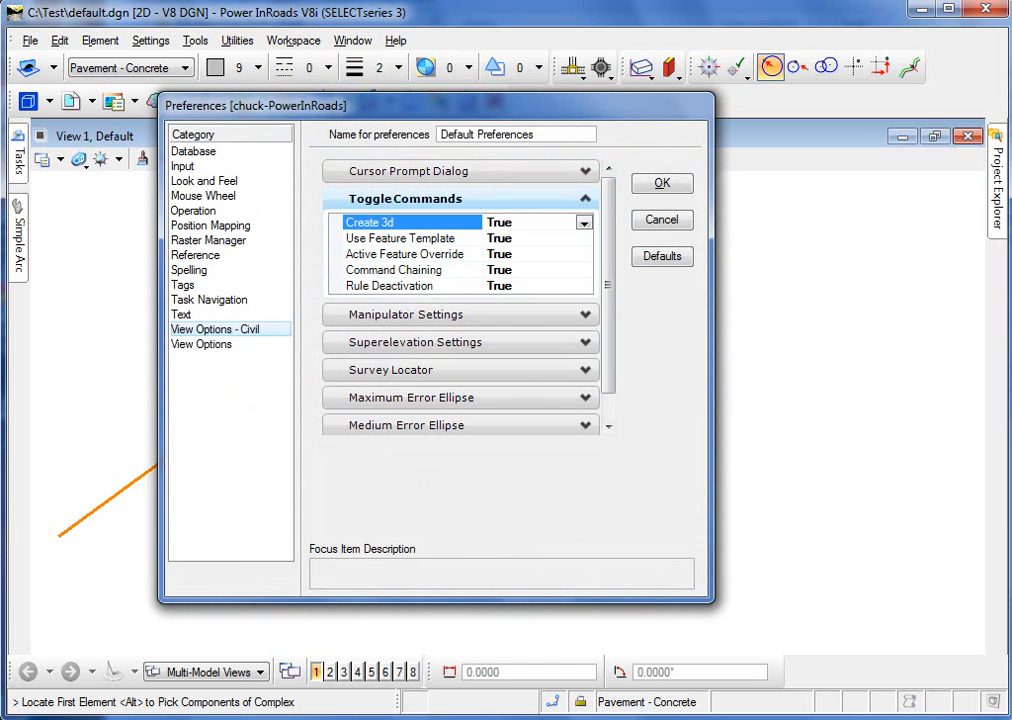
click(662, 183)
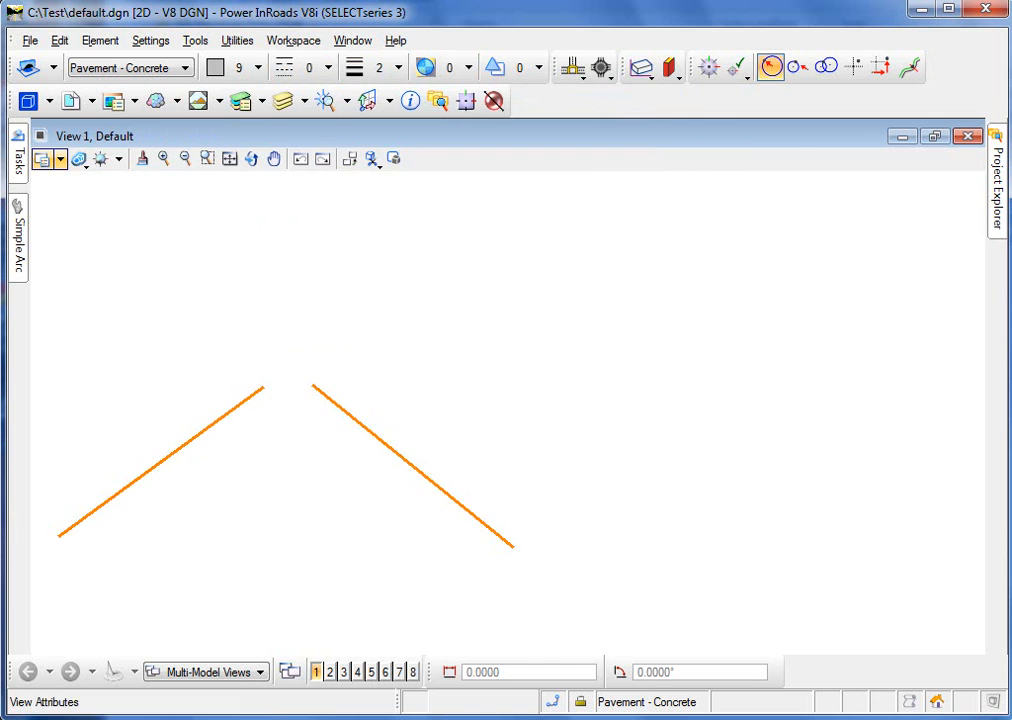
- Open the Features Definition Toggle Bar from the General Geometry tools, position it over the view, and exit the Simple Arc tool
mouse_move(18, 160)
click(109, 292)
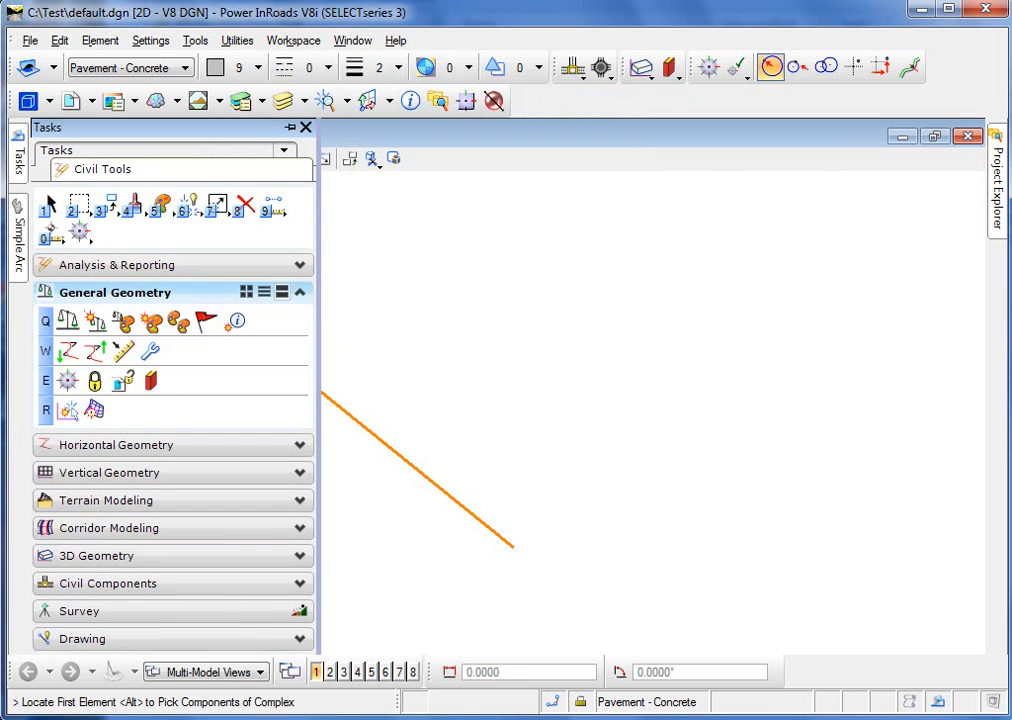
click(123, 321)
mouse_move(280, 187)
mouse_down()
mouse_move(291, 207)
mouse_move(286, 191)
mouse_up()
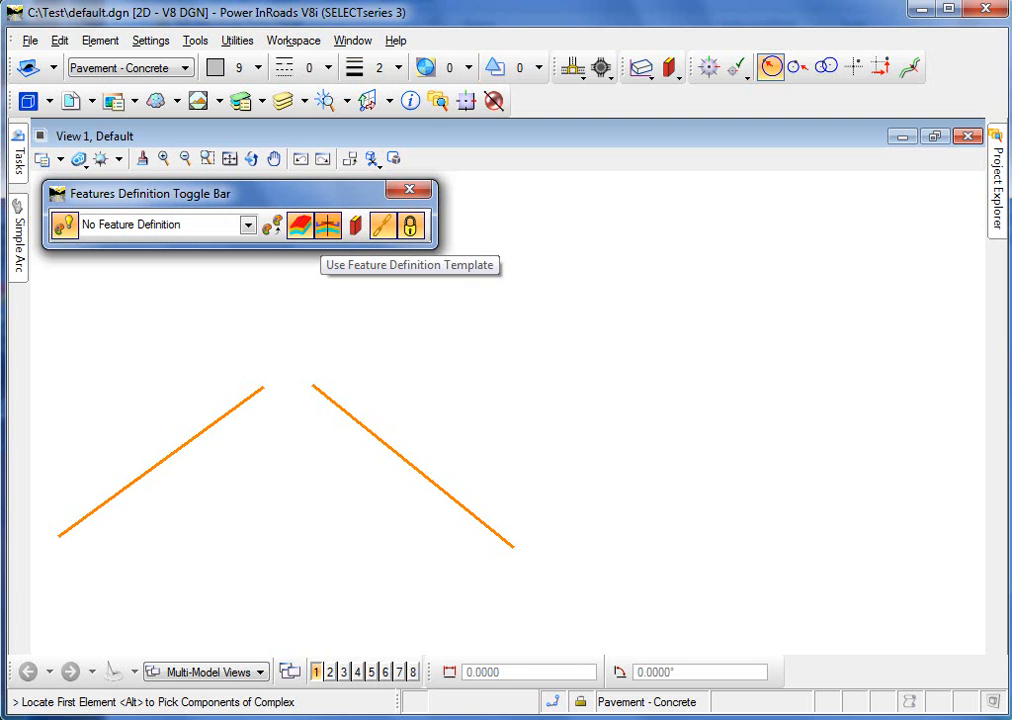
right_click(293, 353)
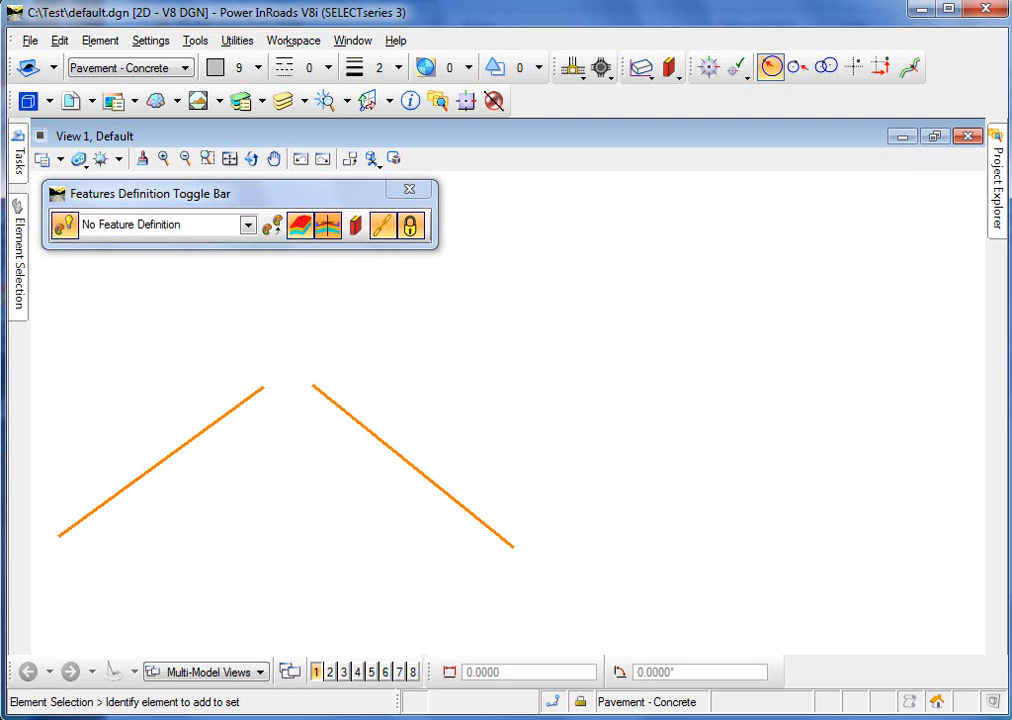
- Set Create 3d, Use Feature Template, Active Feature Override, Command Chaining and Rule Deactivation to False in the civil Toggle Commands preferences, and accept them
click(293, 40)
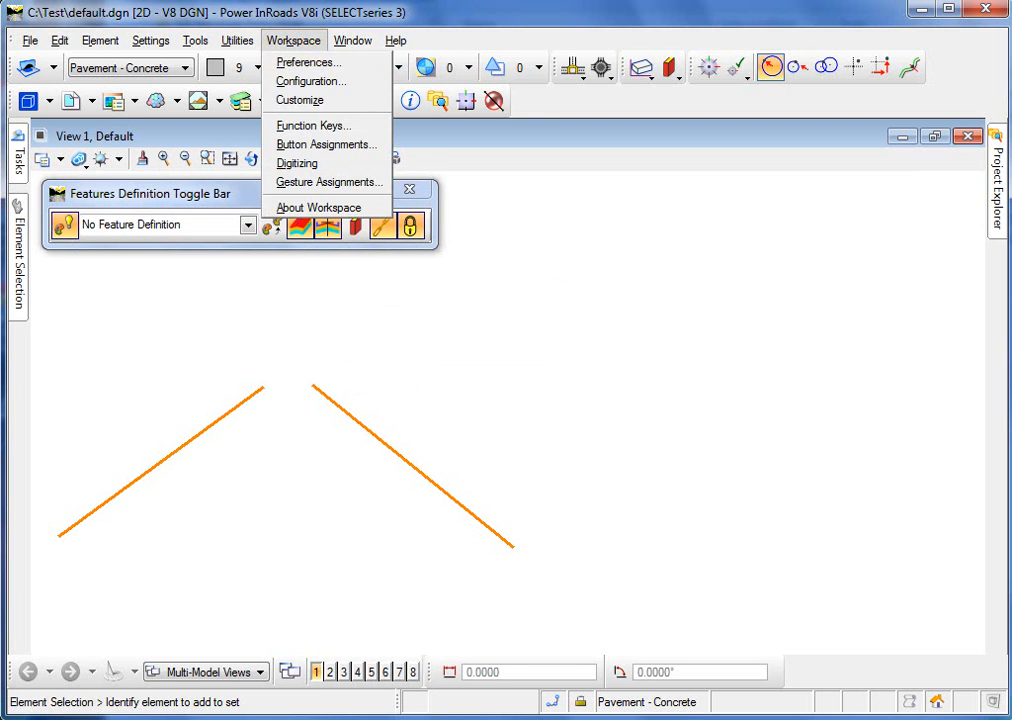
click(308, 62)
drag(480, 108, 706, 157)
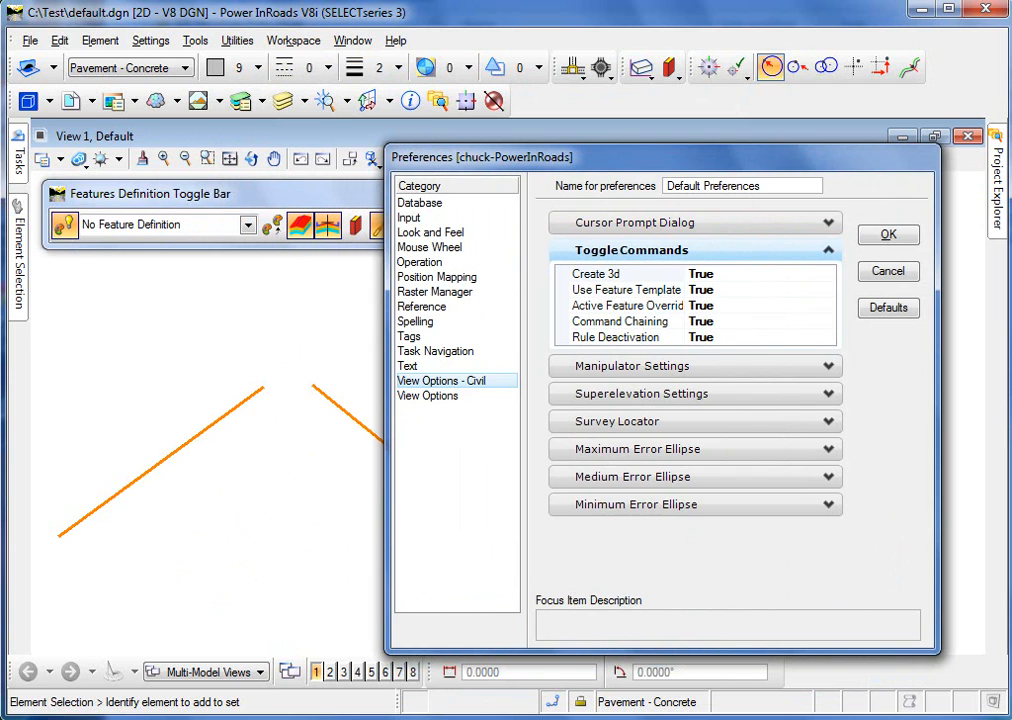
click(714, 273)
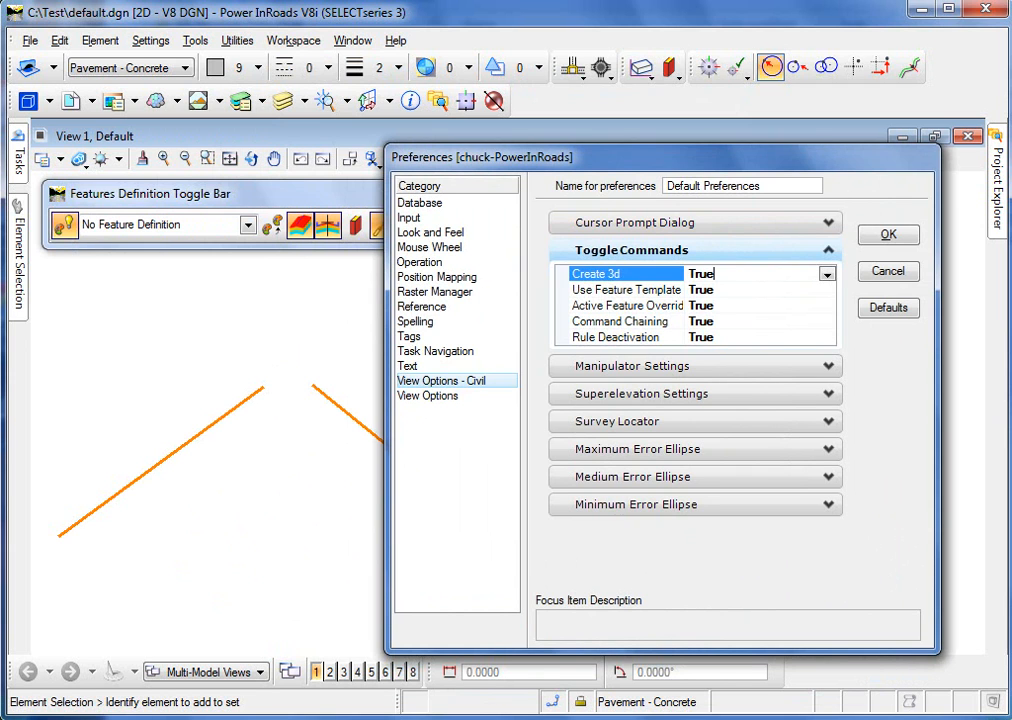
double_click(714, 273)
double_click(714, 289)
double_click(714, 305)
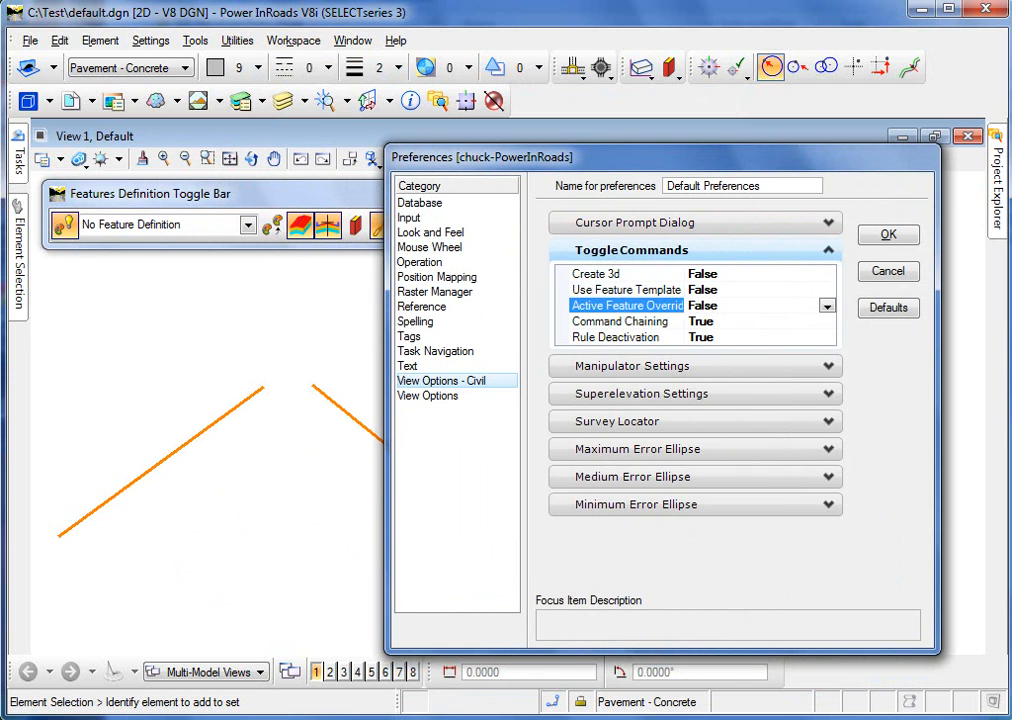
click(714, 321)
click(714, 321)
double_click(714, 337)
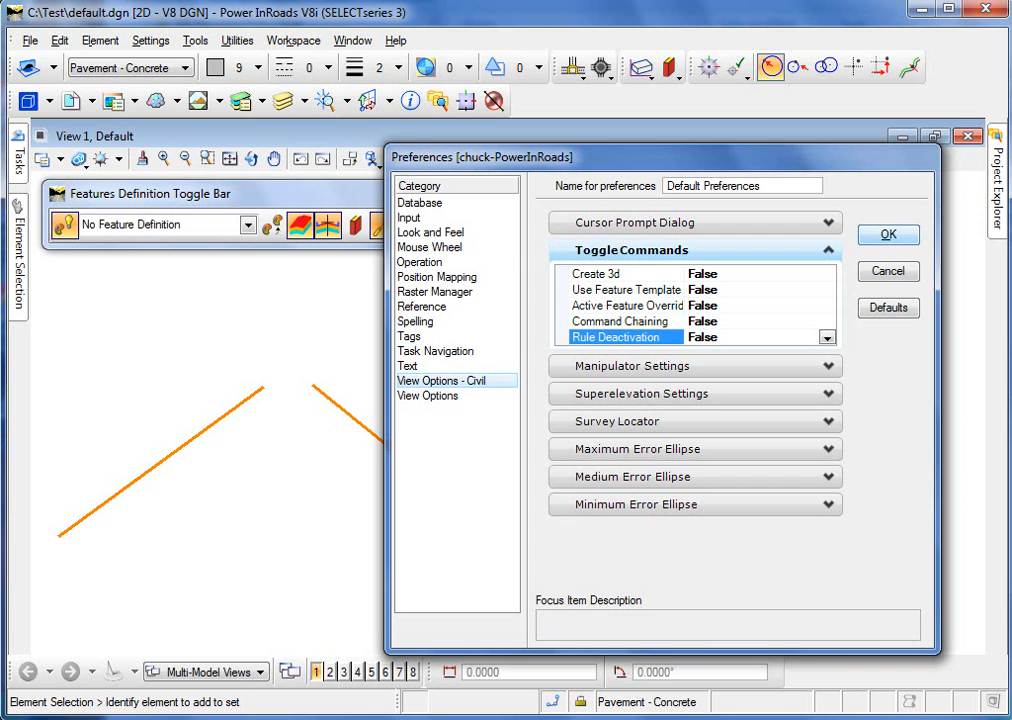
click(874, 240)
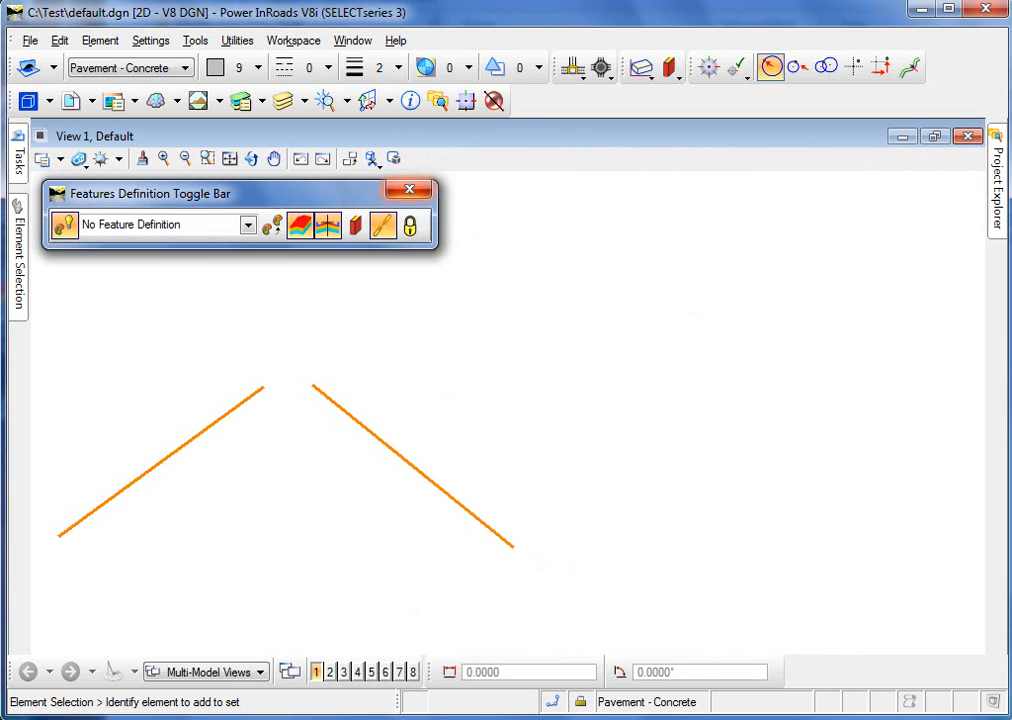
- Close the Features Definition Toggle Bar and reopen it from the General Geometry tools to refresh its toggles
click(409, 189)
mouse_move(18, 150)
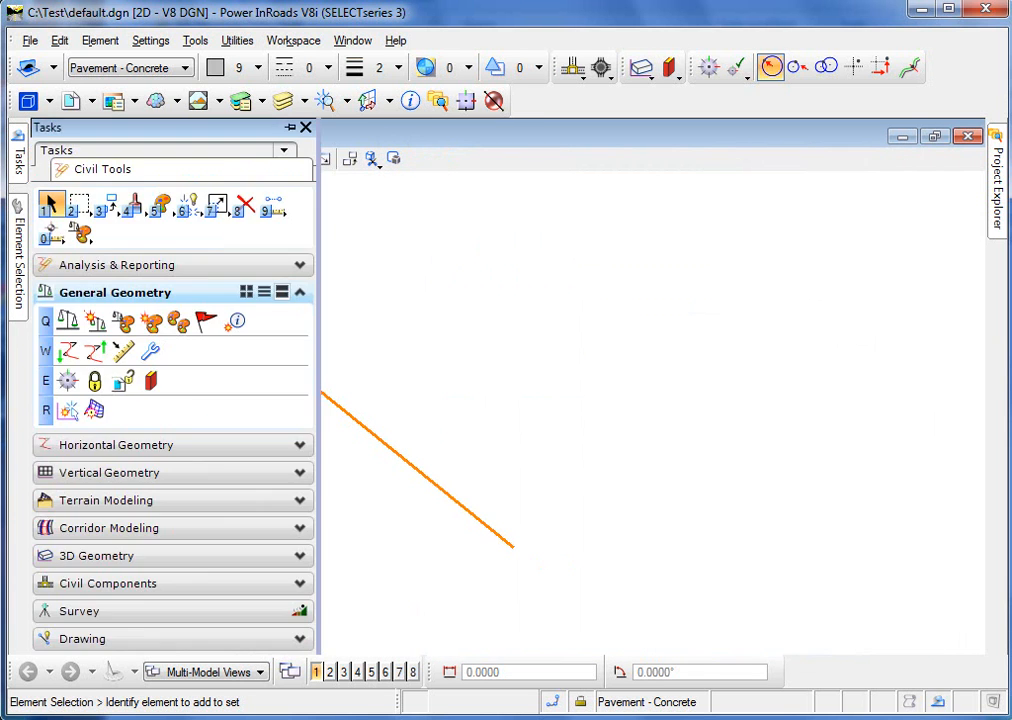
click(122, 320)
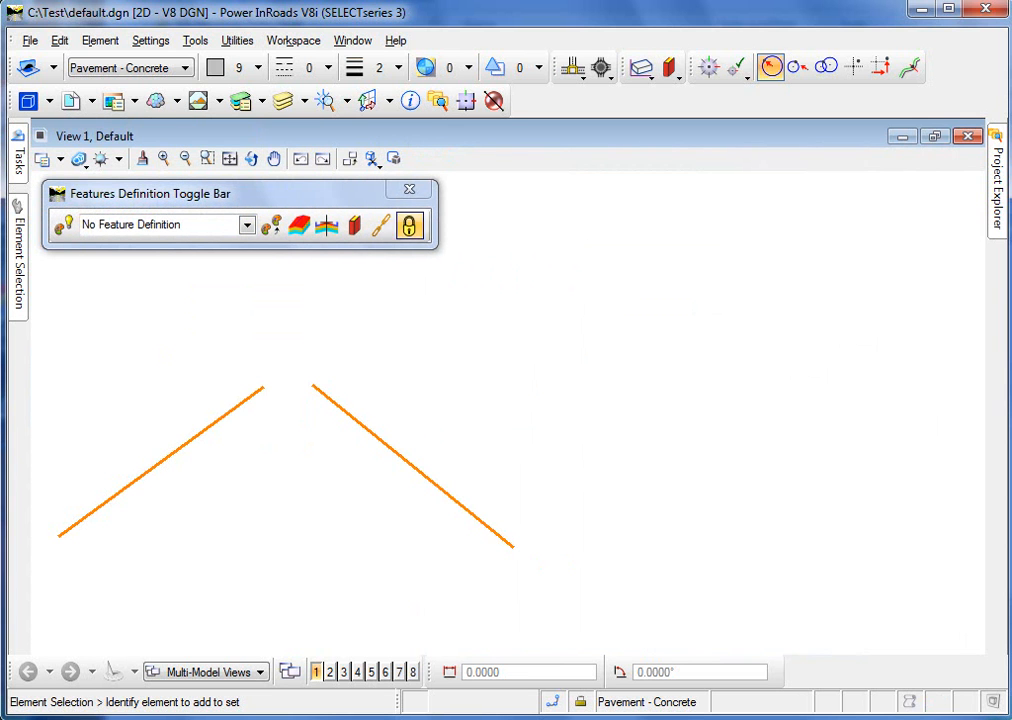
- Review the Manipulator Settings group in the View Options - Civil preferences with its full setting names displayed, and accept the preferences
click(293, 40)
click(300, 61)
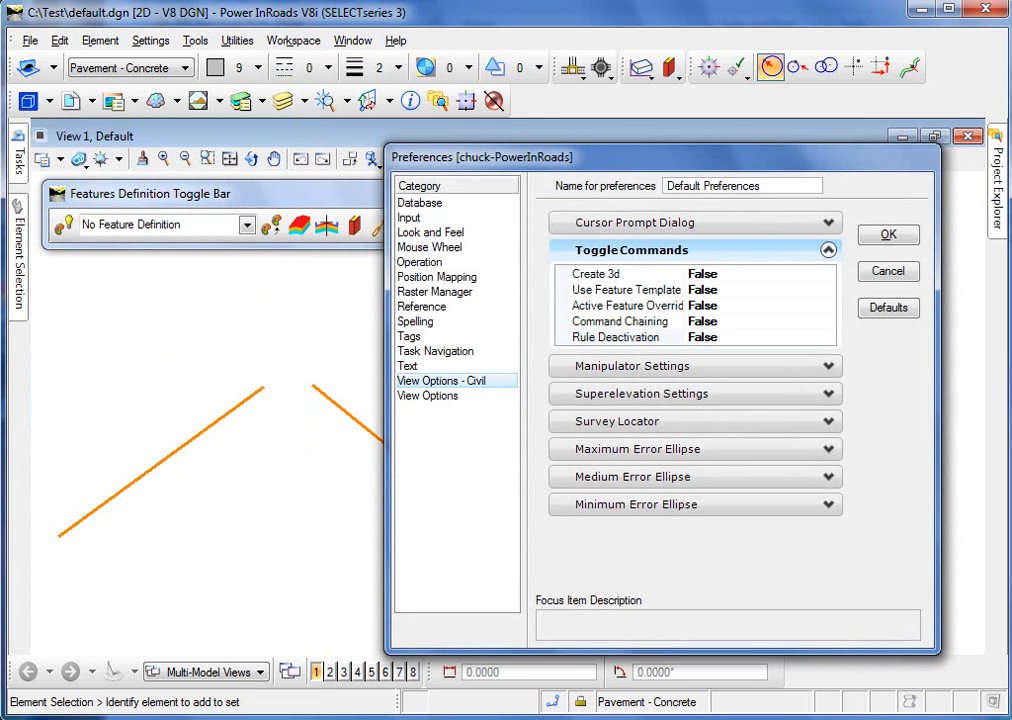
click(828, 250)
click(828, 278)
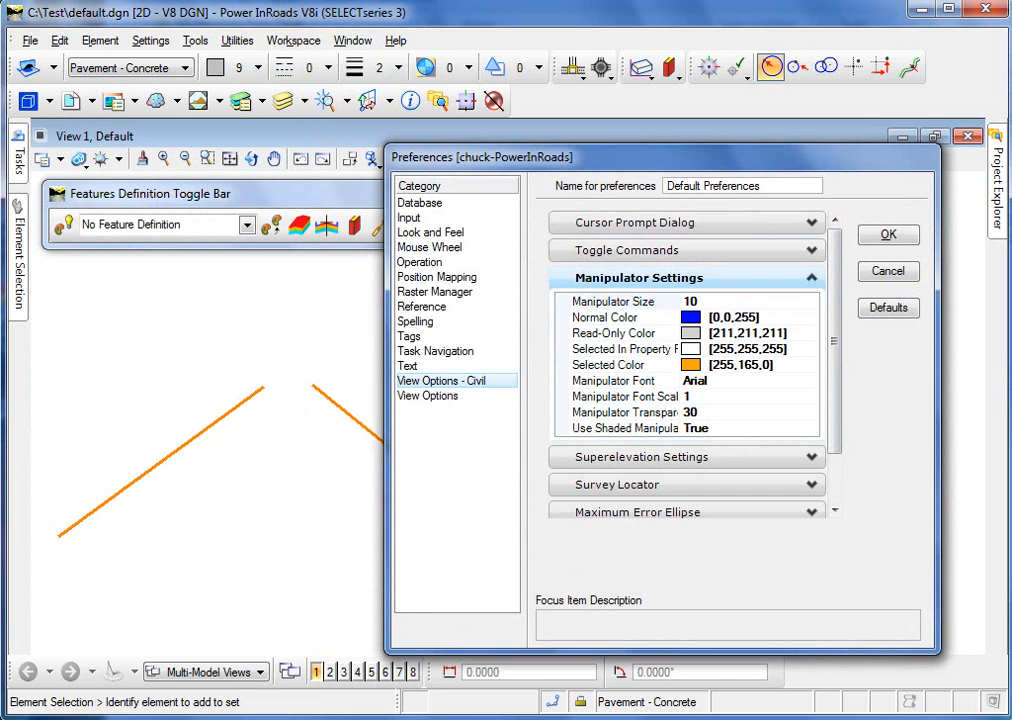
drag(680, 301, 720, 301)
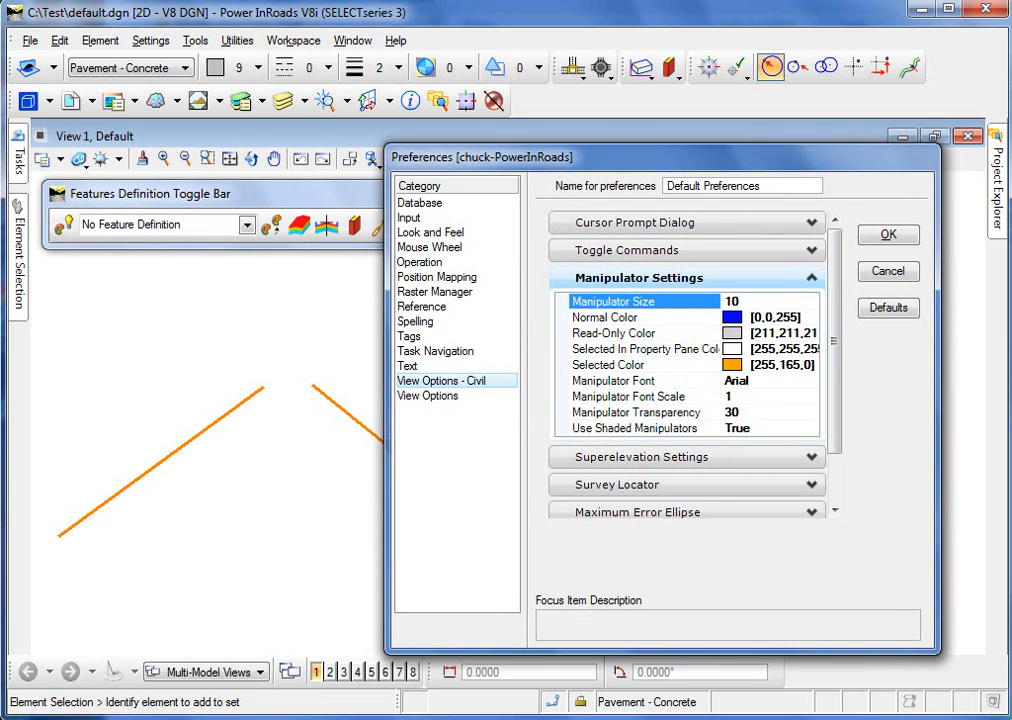
click(888, 234)
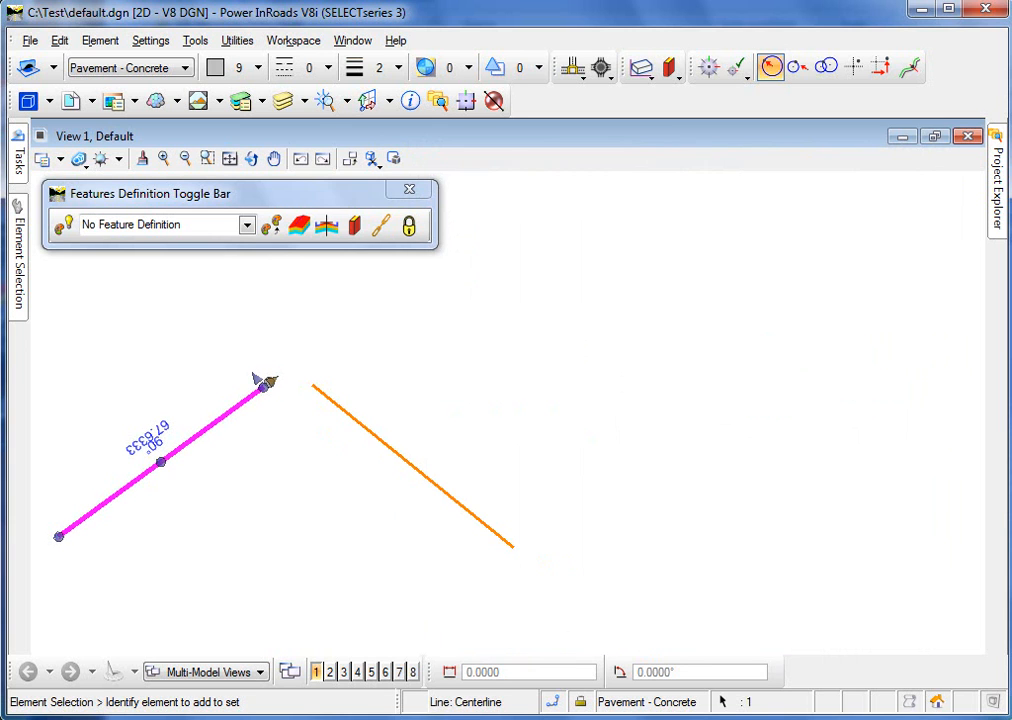
- Inspect the manipulators on the two orange lines, open the second line's angle value for editing, and clear the selection
click(260, 431)
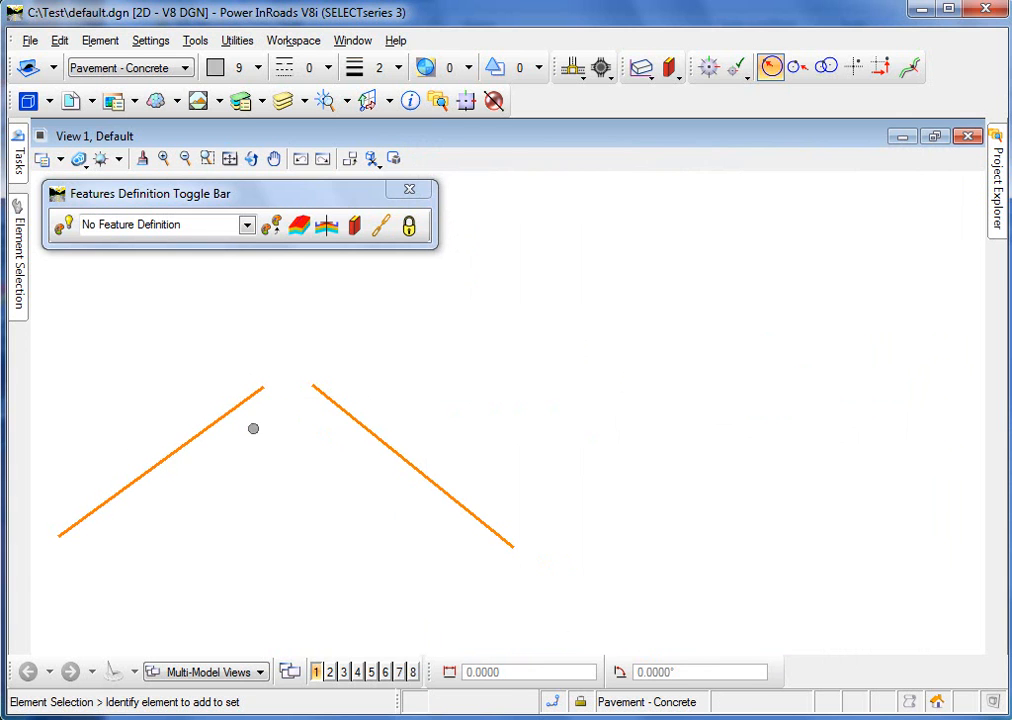
click(357, 422)
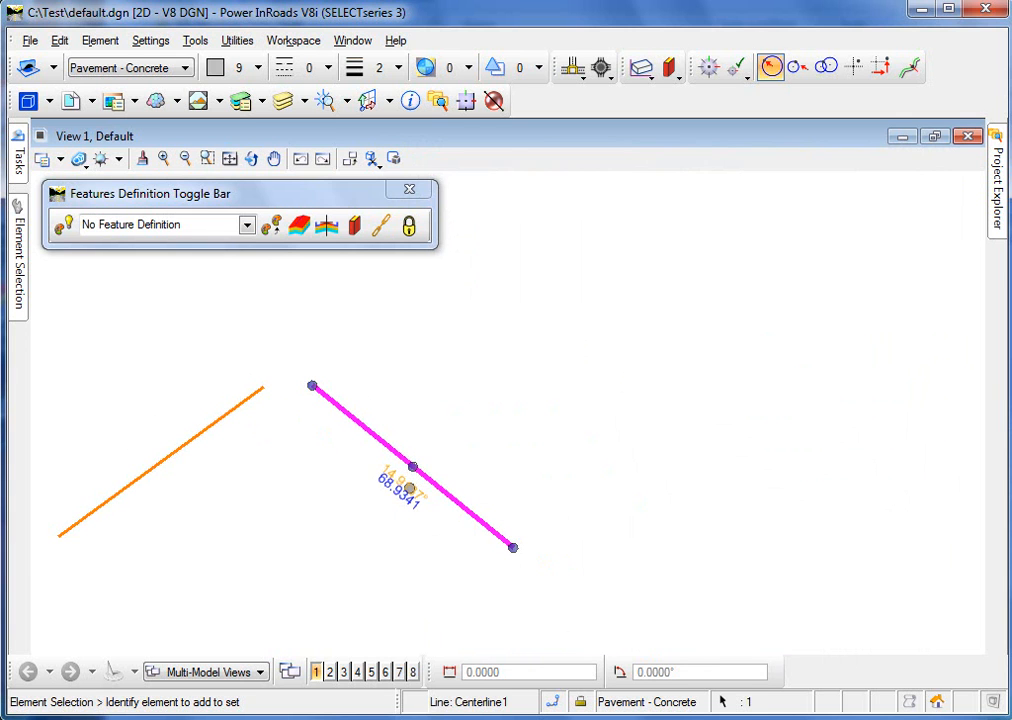
click(410, 487)
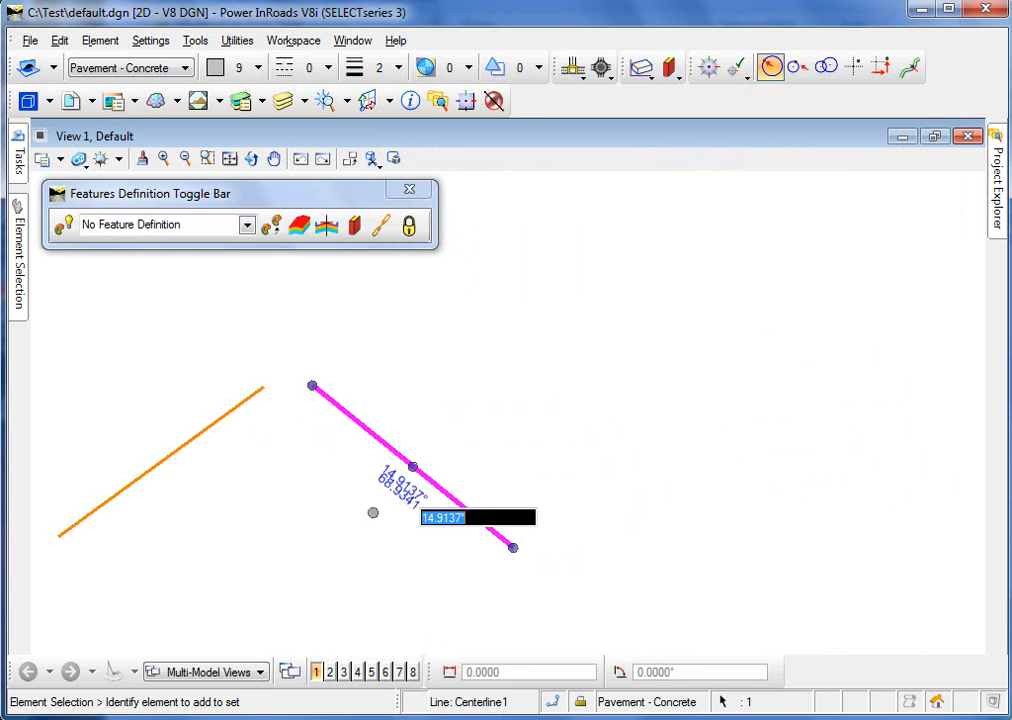
click(295, 404)
- Set the civil Manipulator Size to 25 and Normal Color to green [0,255,0], accept the preferences, and check the manipulators on the Centerline1 line
click(293, 40)
click(308, 62)
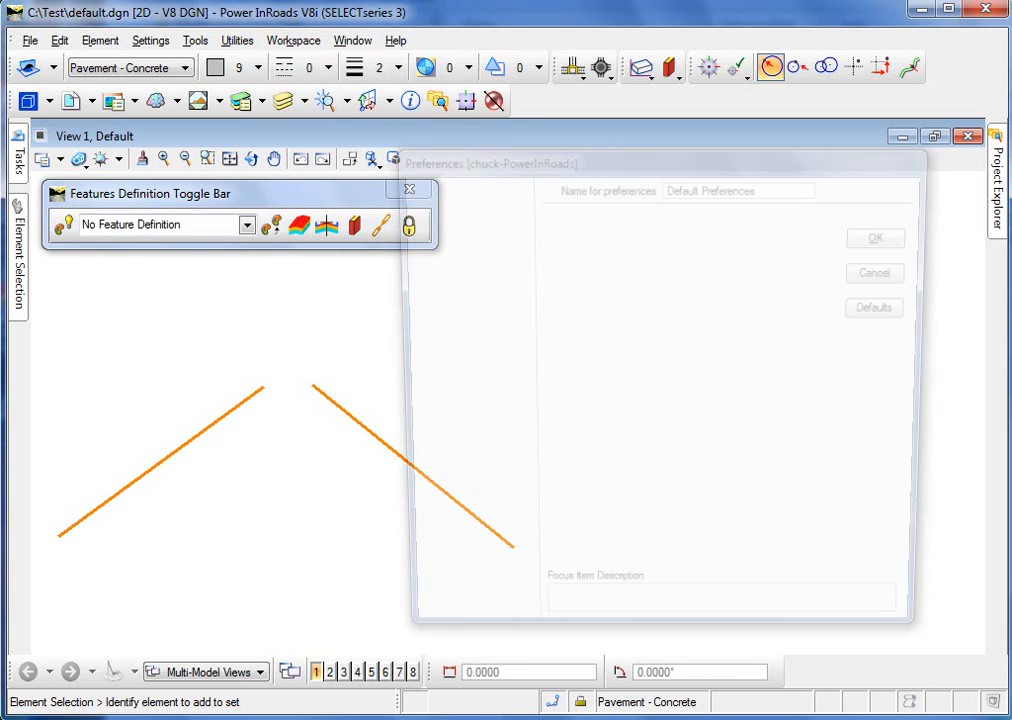
click(702, 301)
double_click(697, 301)
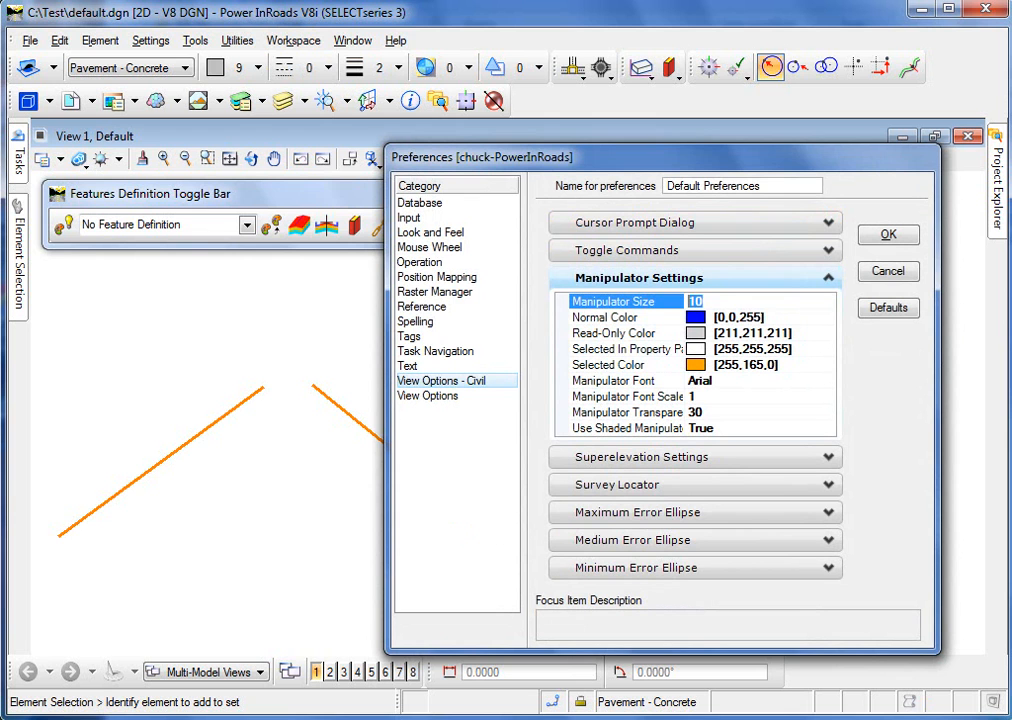
text(25)
key(Return)
click(827, 318)
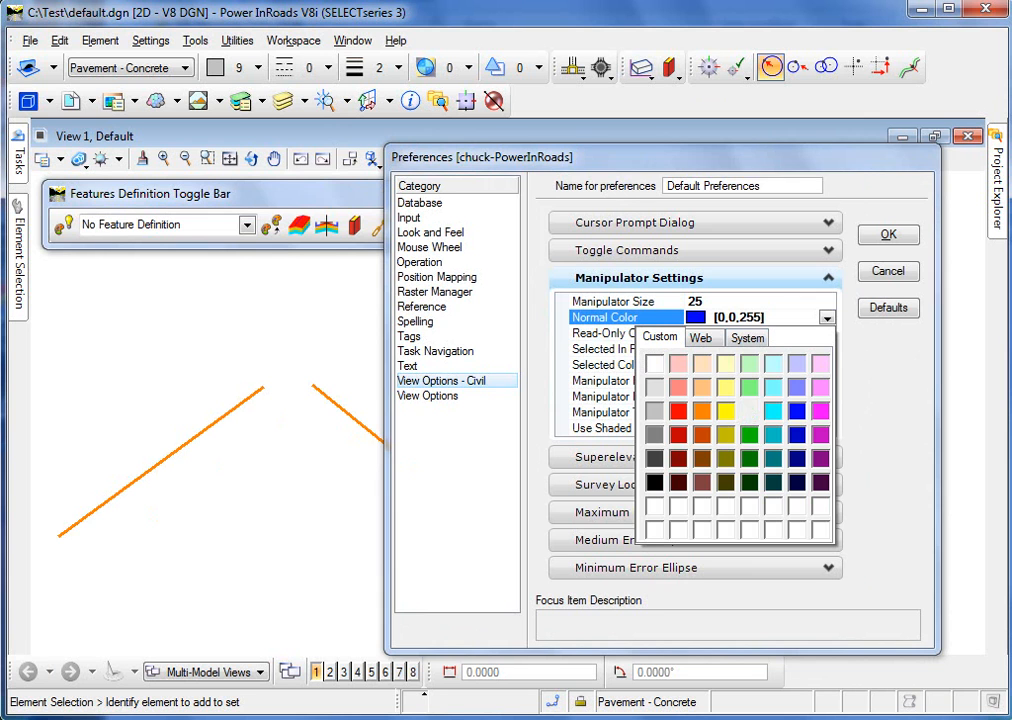
click(749, 410)
click(888, 234)
click(385, 443)
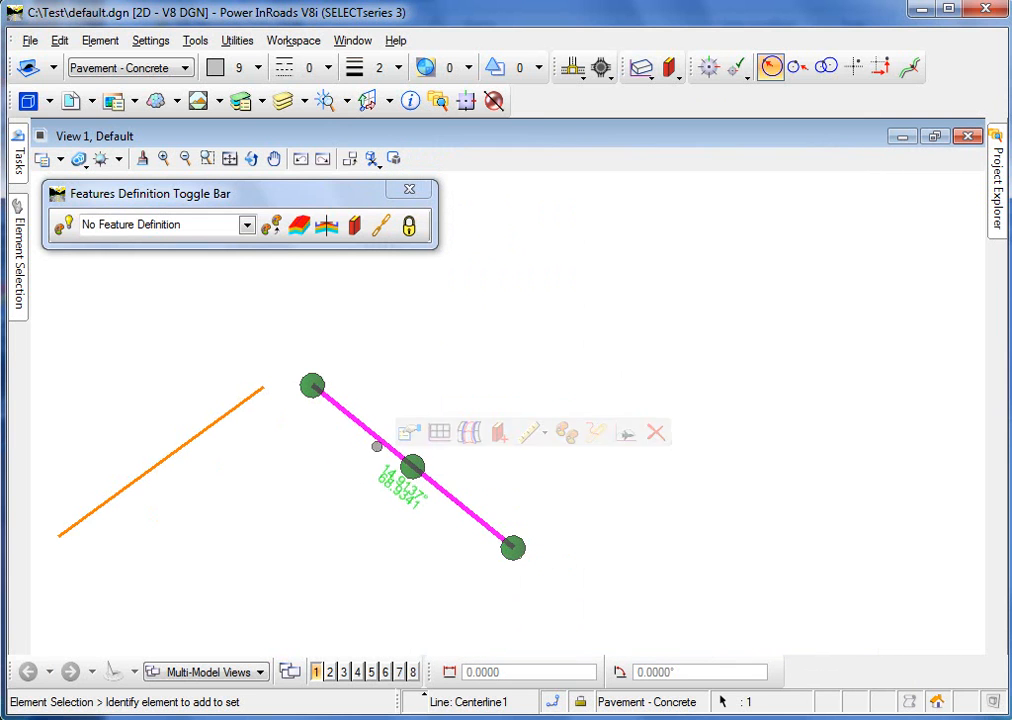
click(316, 501)
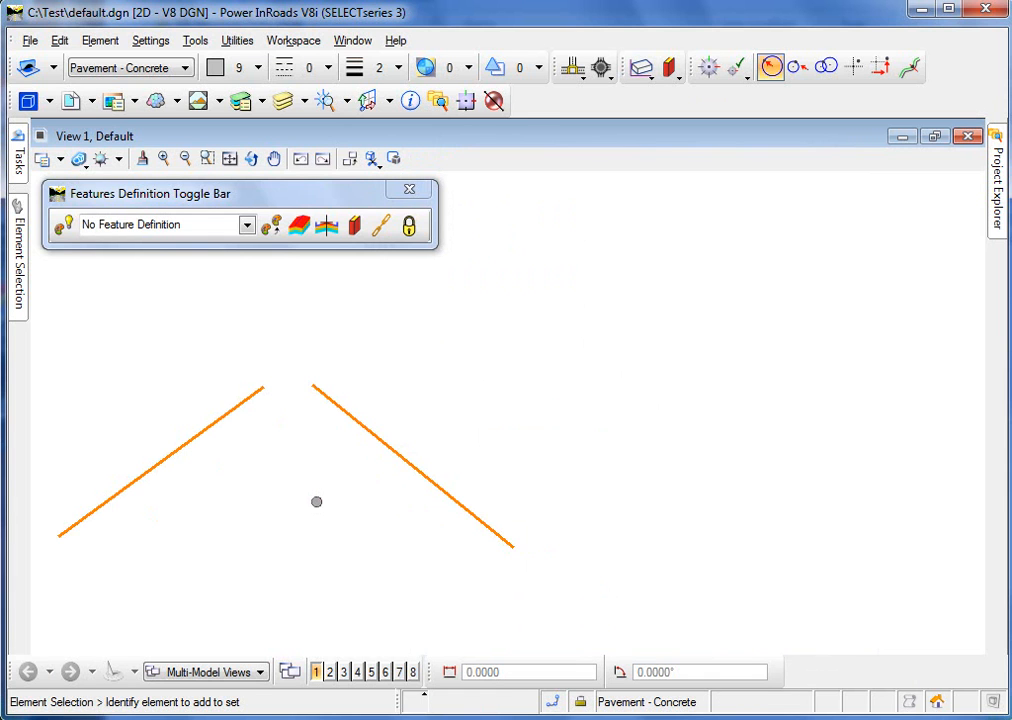
- Review the Superelevation Settings and Survey Locator groups in the View Options - Civil preferences
click(293, 40)
click(308, 62)
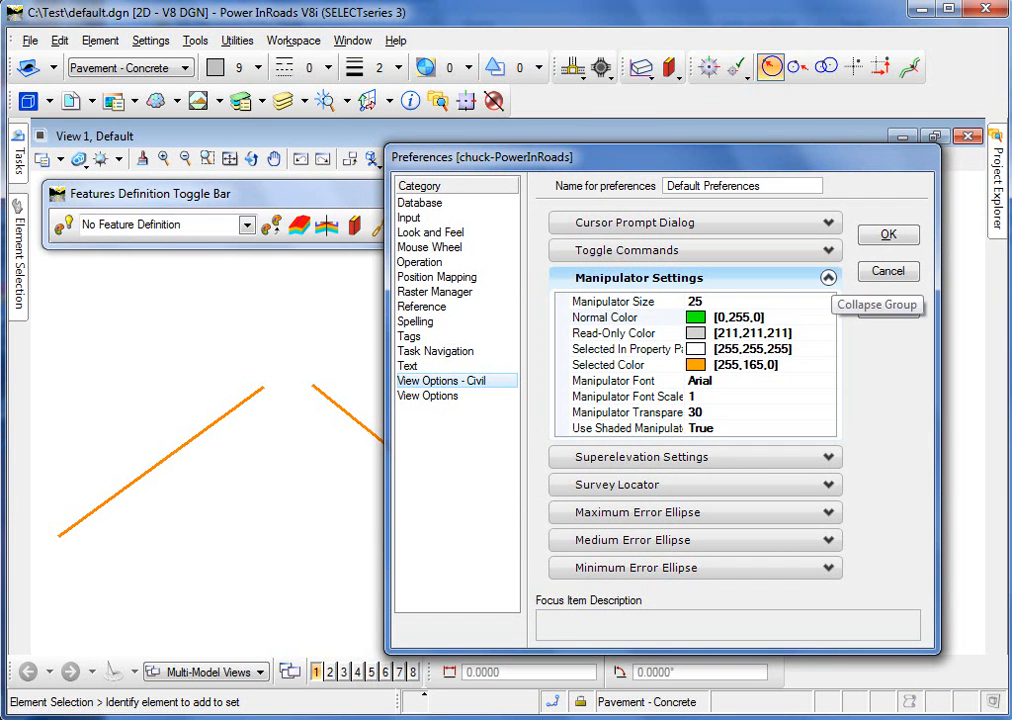
click(828, 277)
click(828, 305)
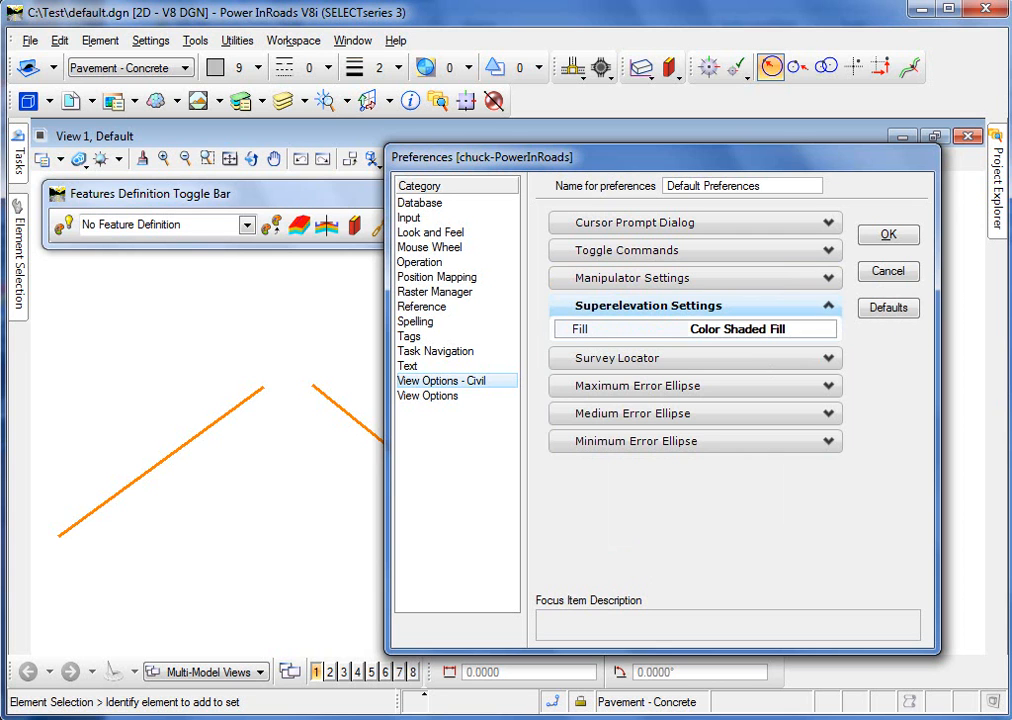
click(828, 305)
click(828, 333)
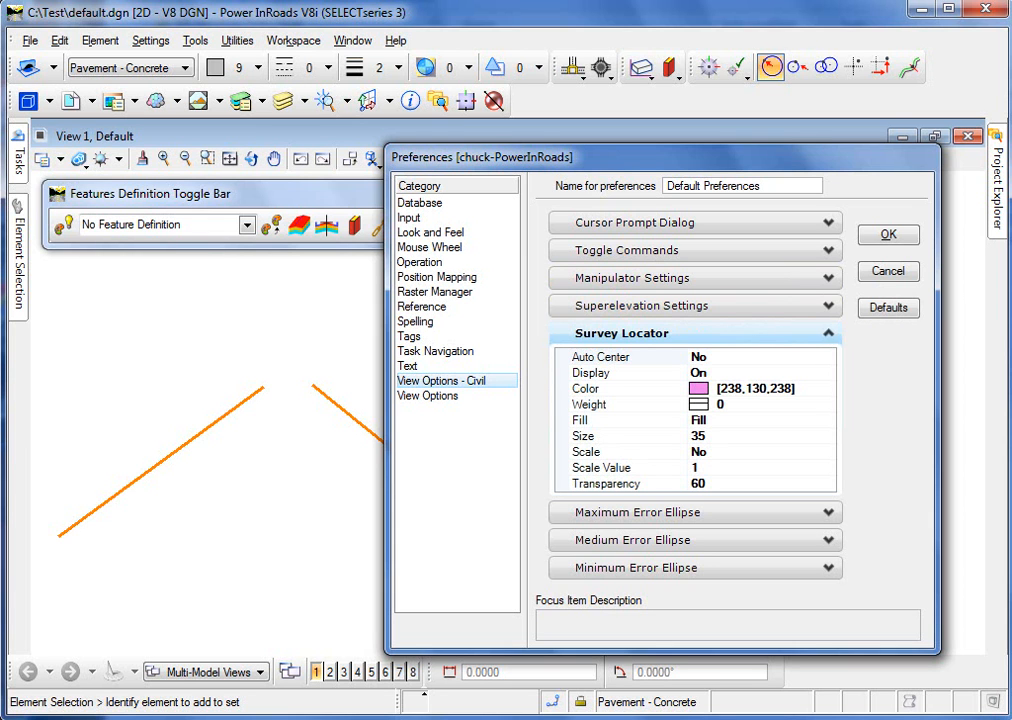
click(828, 333)
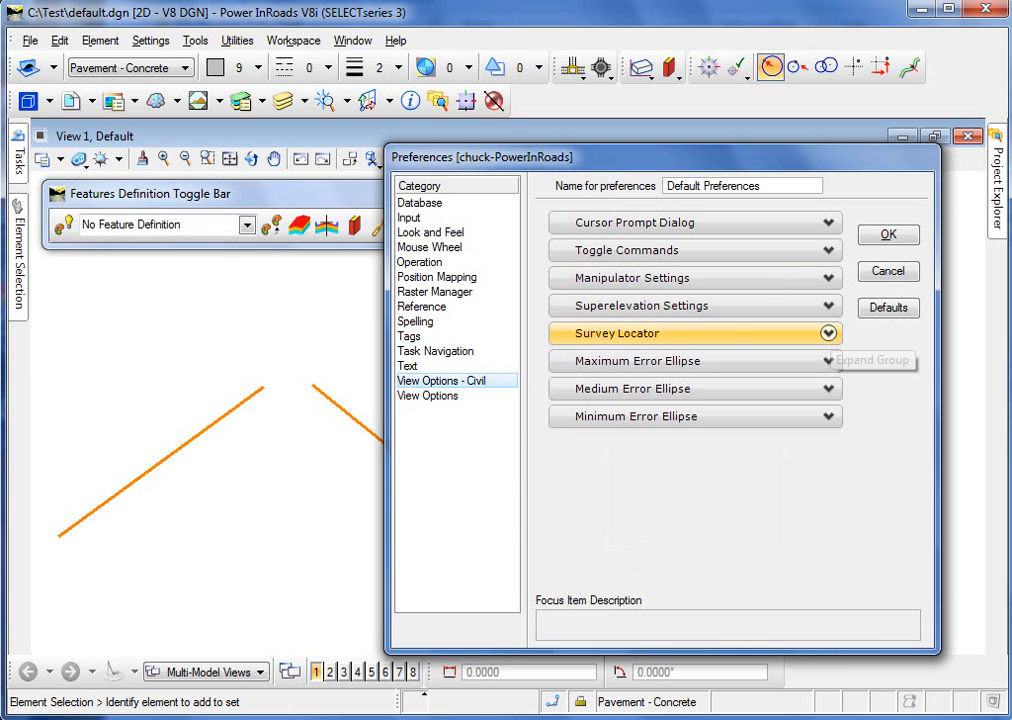
- Review the Maximum, Medium and Minimum Error Ellipse preference groups, and accept the preferences
click(828, 361)
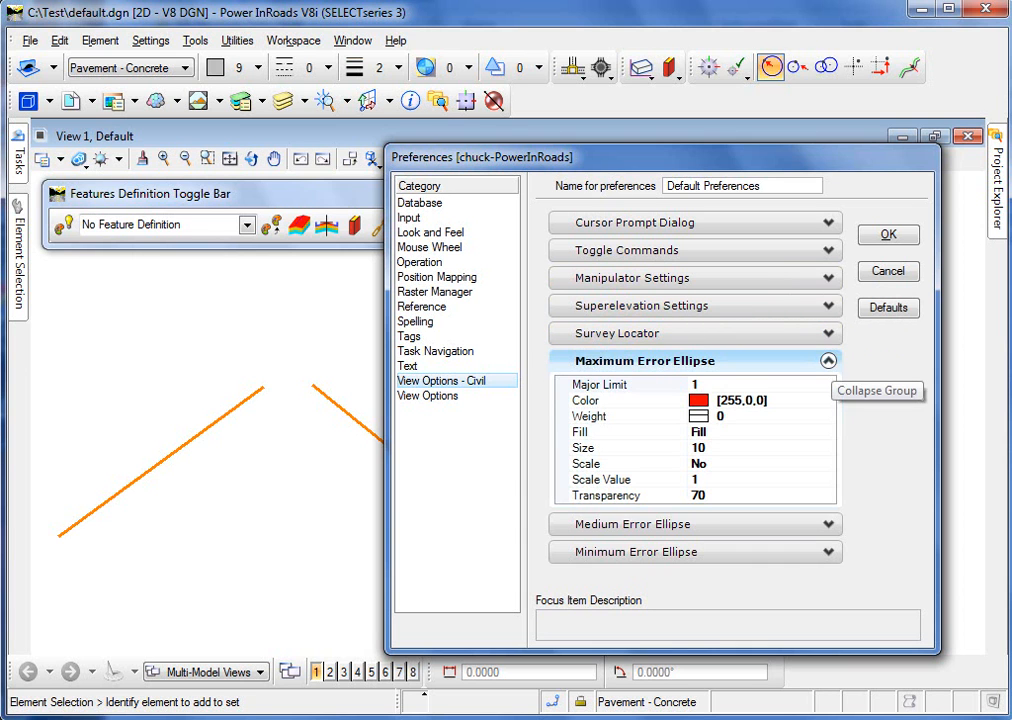
click(828, 361)
click(828, 388)
click(828, 388)
click(828, 416)
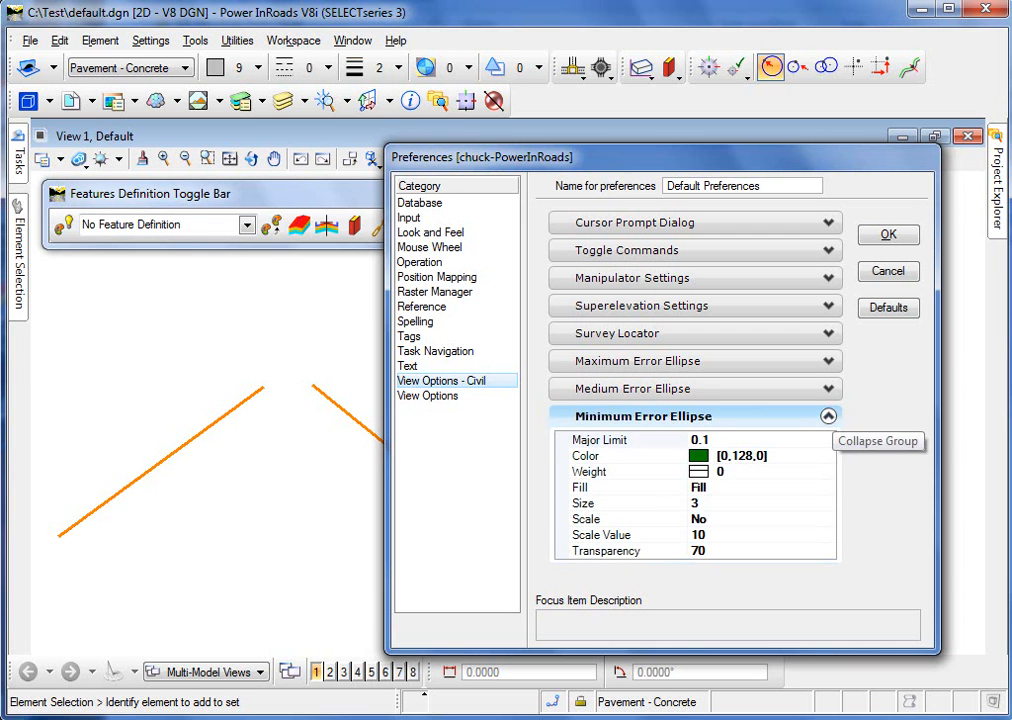
click(828, 416)
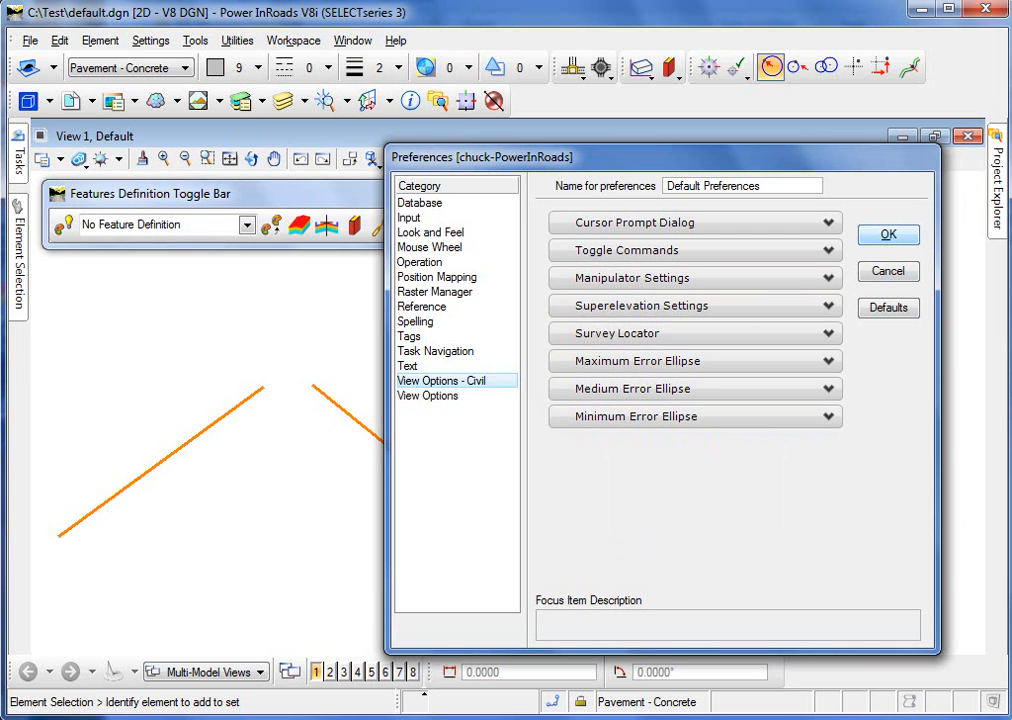
click(883, 236)
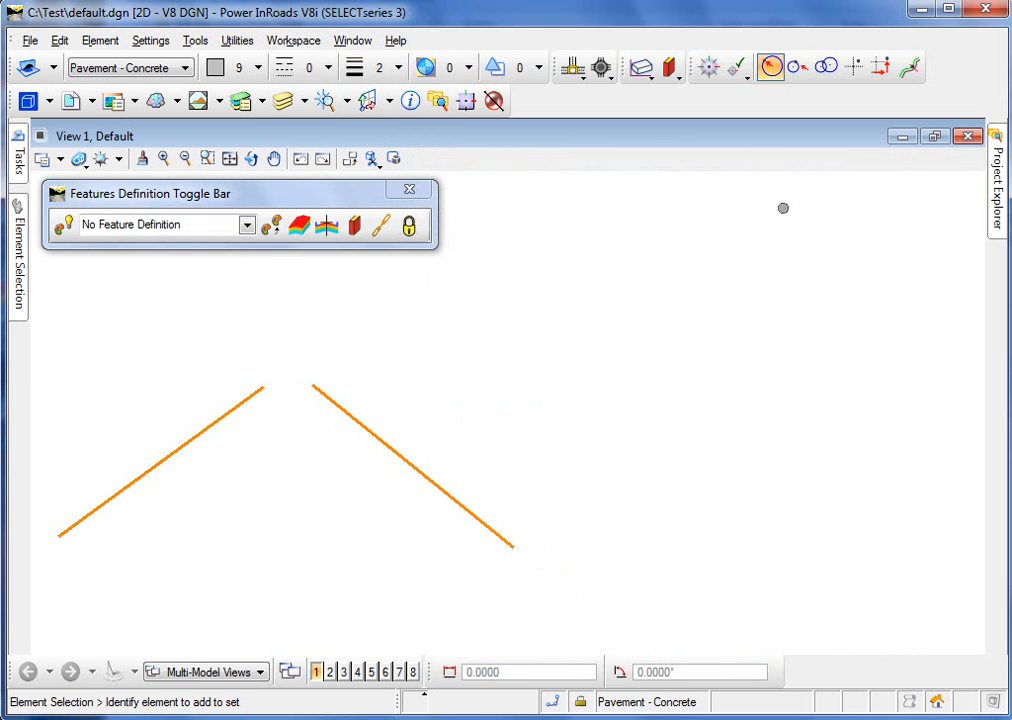